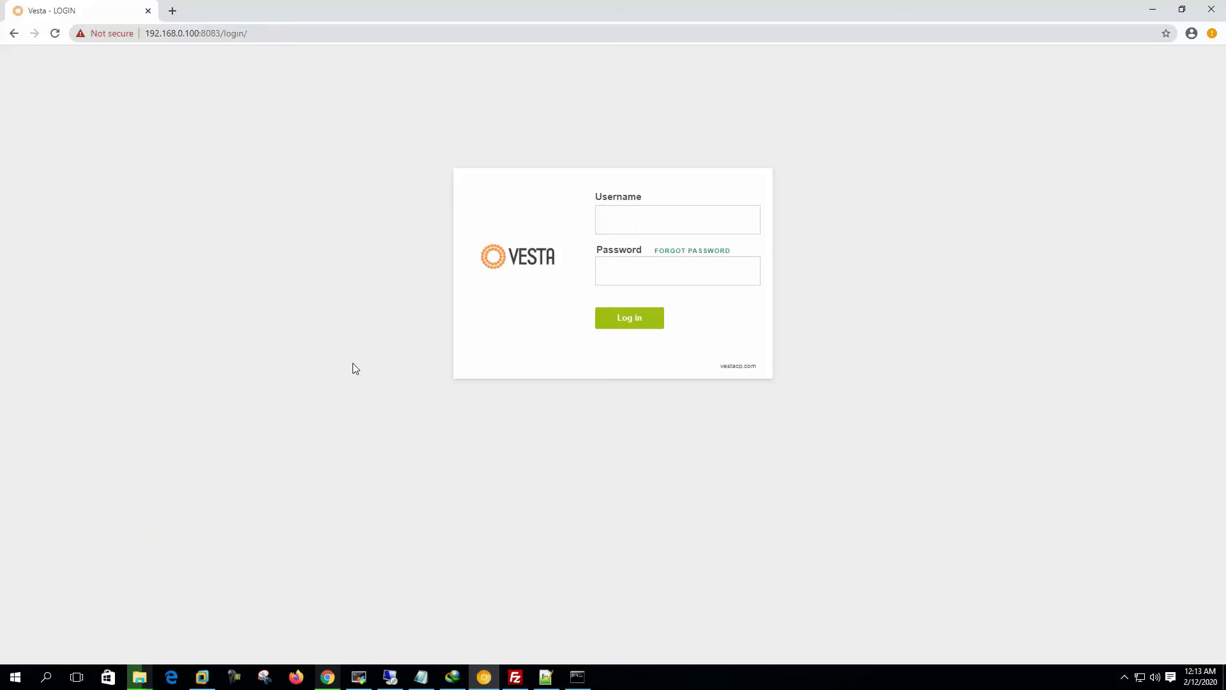
Step: Log in to Vesta Control Panel as admin with the account password
{"action": "key", "text": "Tab"}
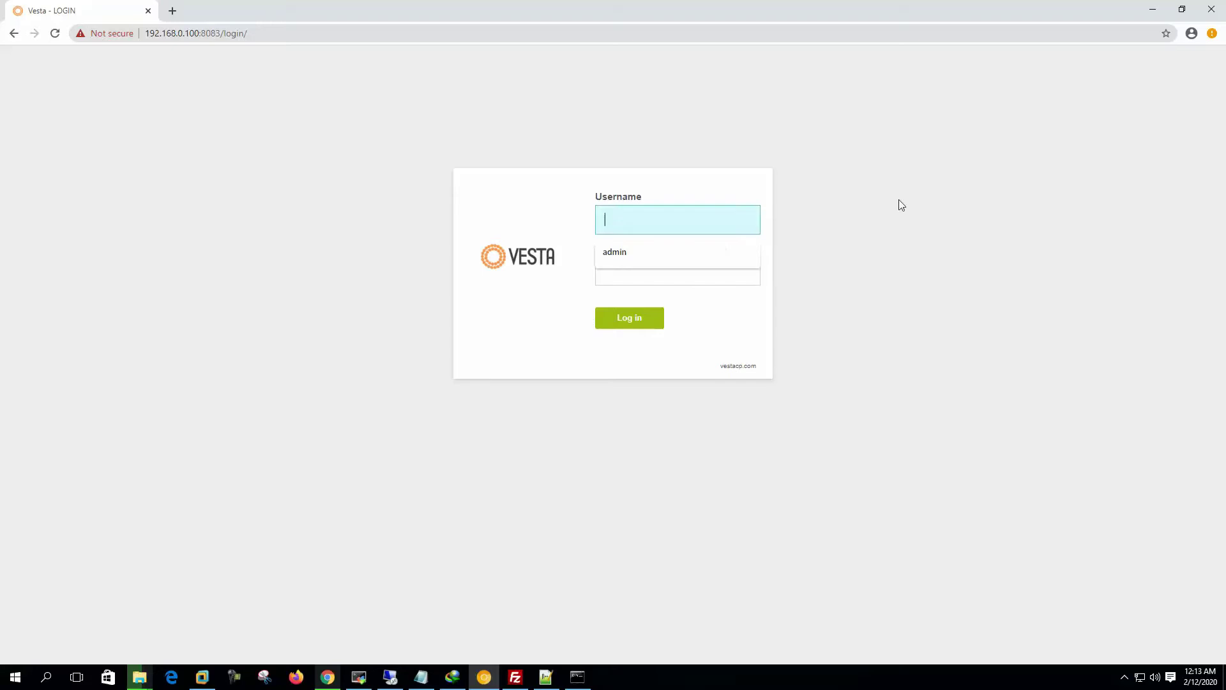
{"action": "type", "text": "admin"}
{"action": "key", "text": "Tab"}
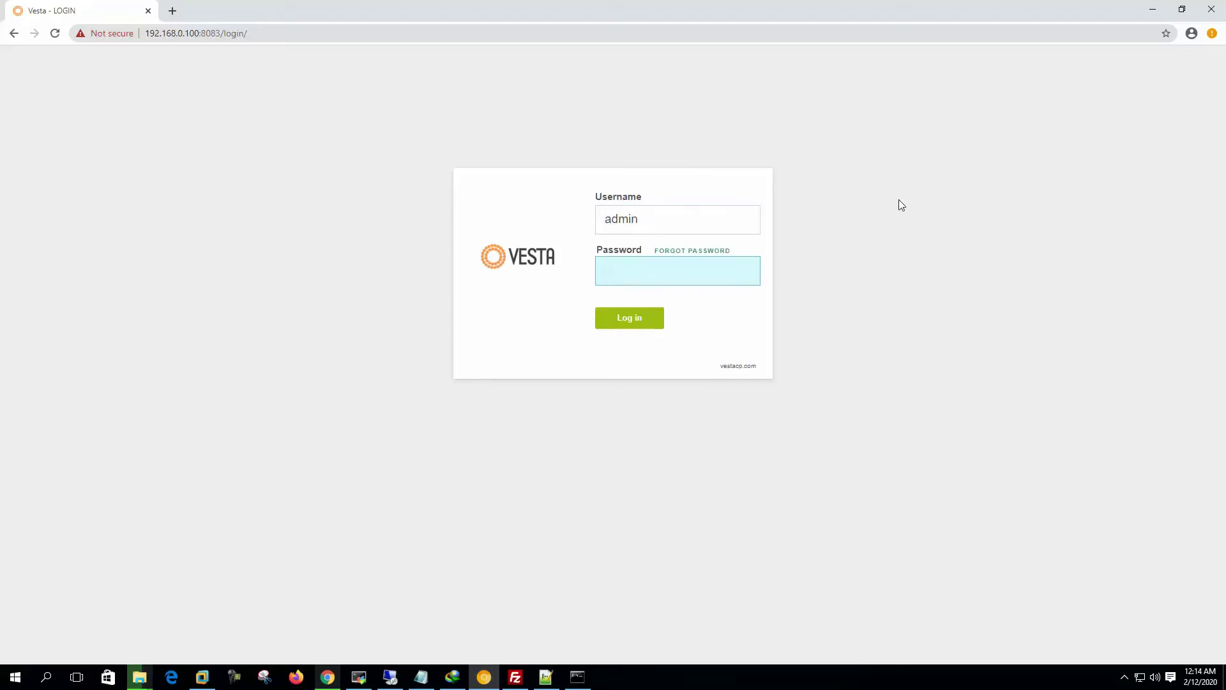
{"action": "type", "text": "••••••••"}
{"action": "key", "text": "Return"}
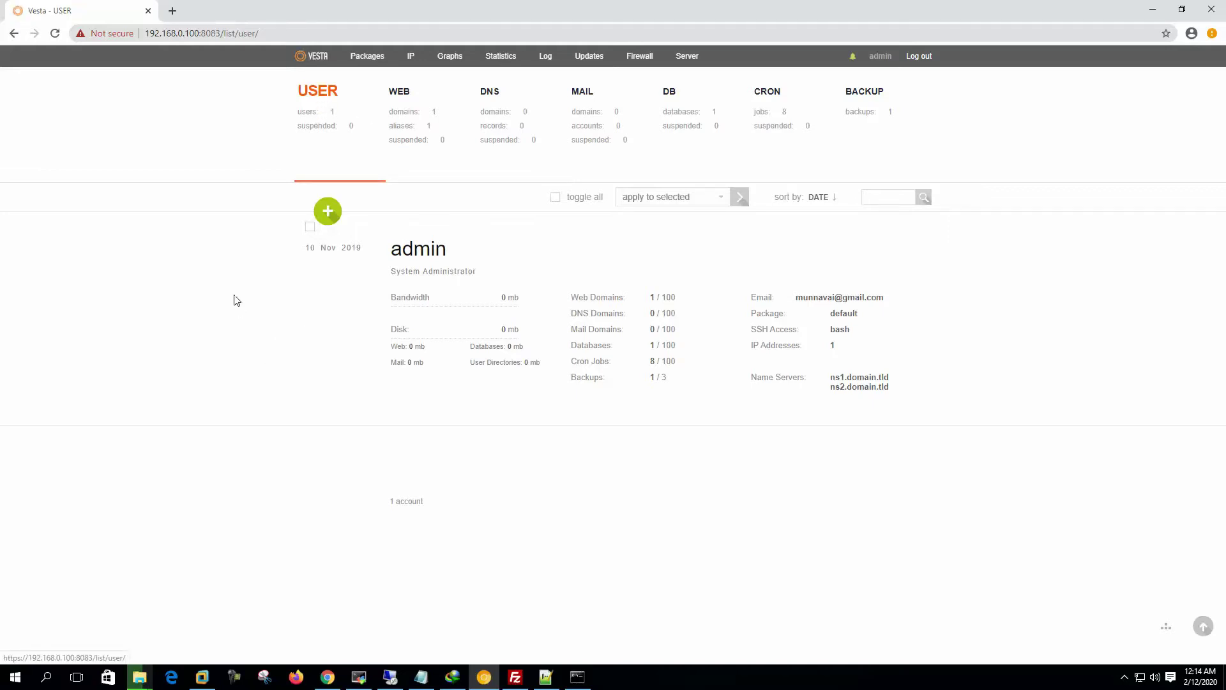
Step: Start a new user with username site1, enter its password and a contact e-mail address
{"action": "left_click", "coordinate": [329, 216]}
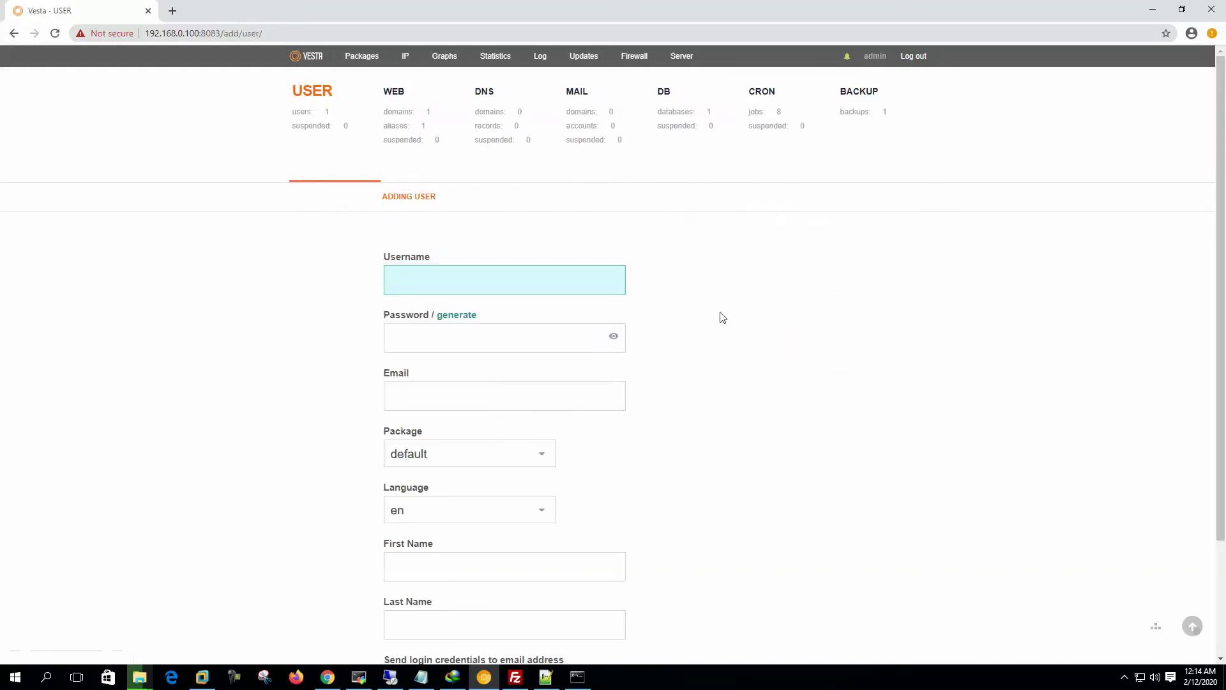
{"action": "type", "text": "site1"}
{"action": "left_click", "coordinate": [523, 339]}
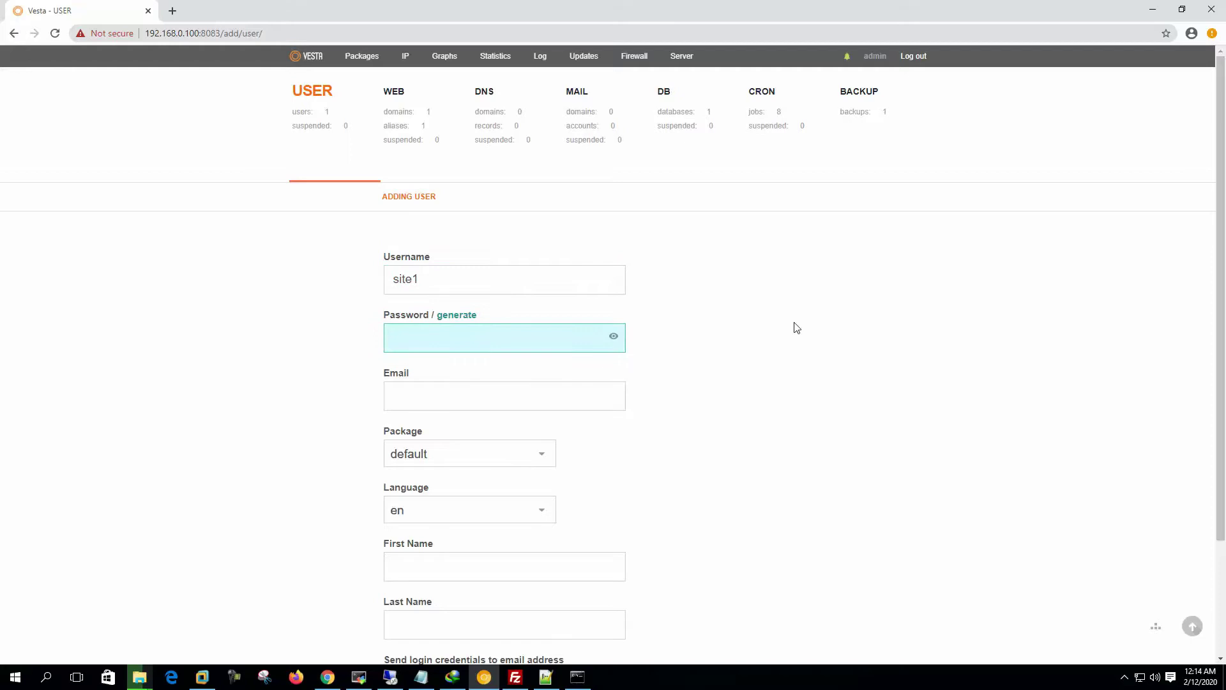
{"action": "type", "text": "site123"}
{"action": "key", "text": "BackSpace"}
{"action": "type", "text": "23"}
{"action": "left_click", "coordinate": [486, 393]}
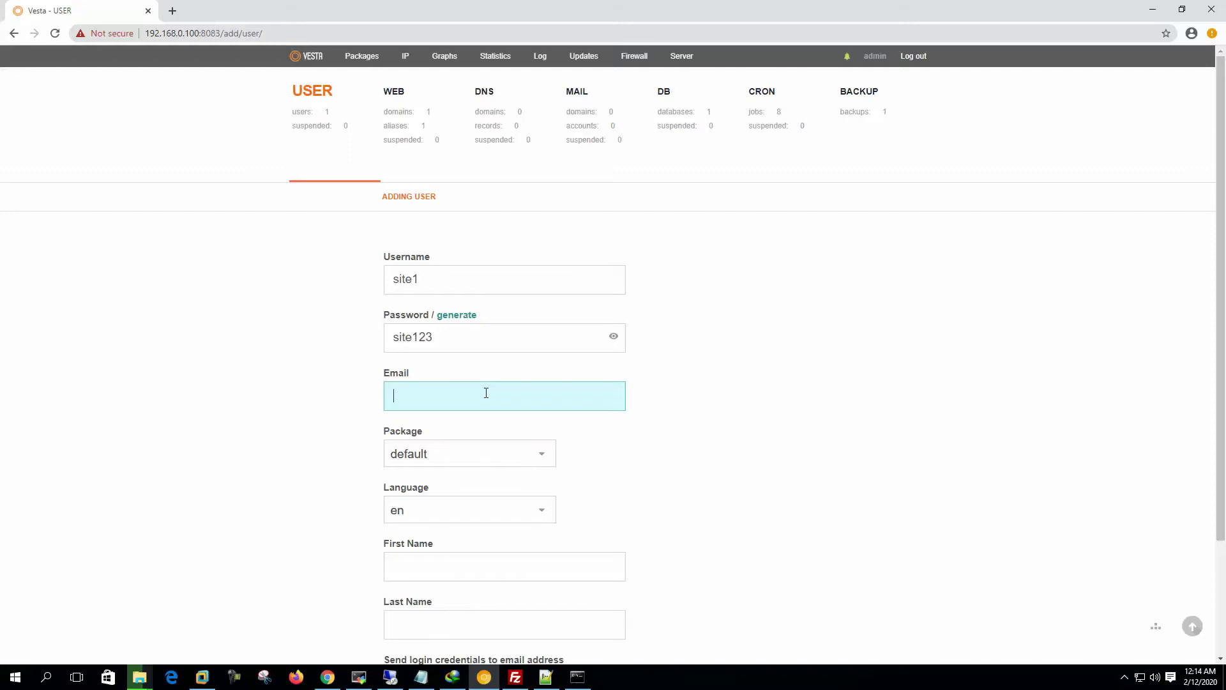
{"action": "scroll", "coordinate": [241, 367], "scroll_direction": "down", "scroll_amount": 2}
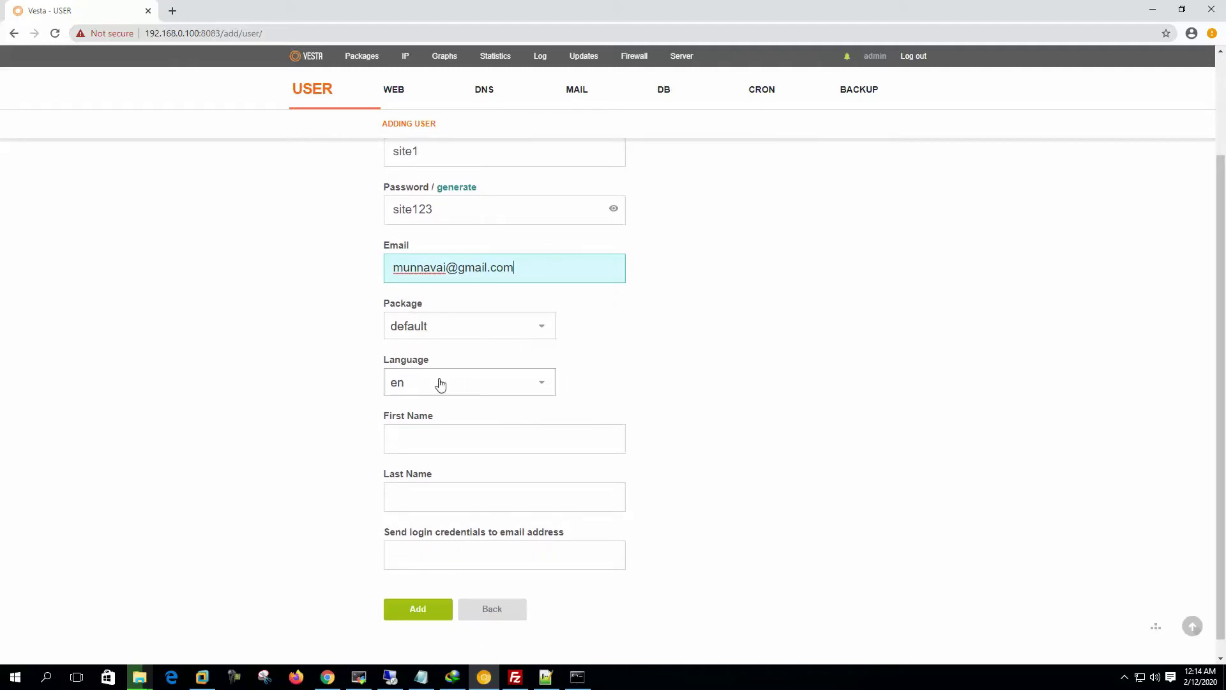
Step: Enter first name 'site' and last name 'one', then create the user
{"action": "left_click", "coordinate": [425, 441]}
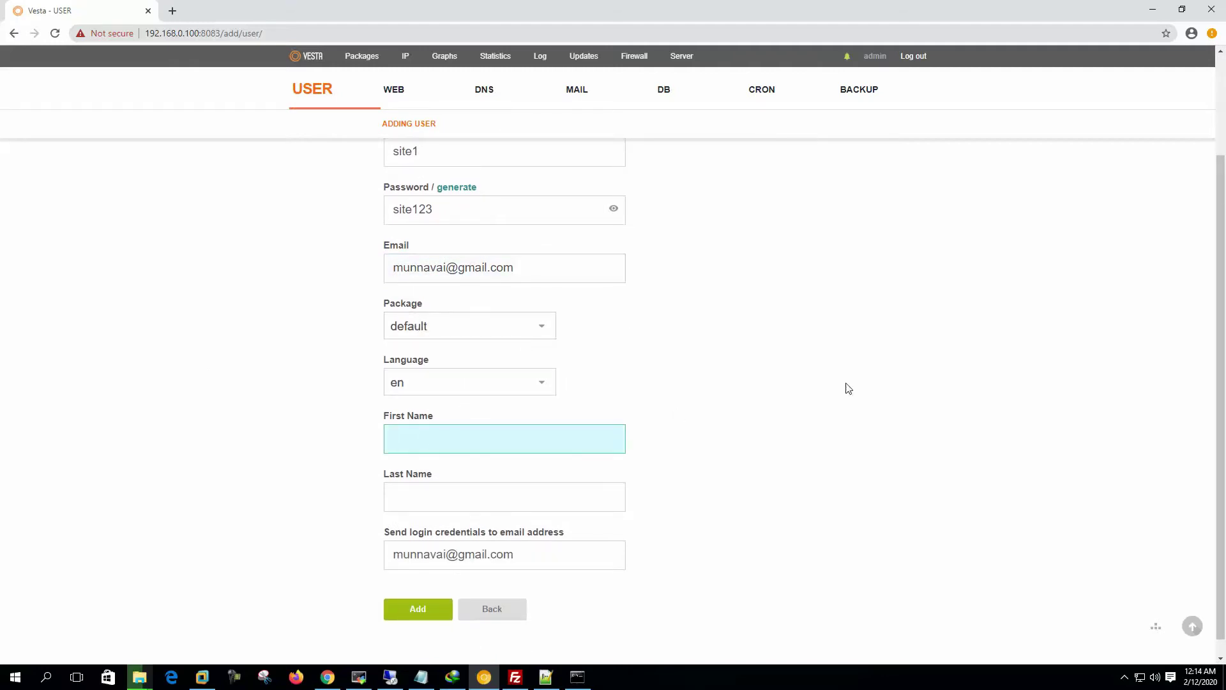
{"action": "type", "text": "site"}
{"action": "key", "text": "Tab"}
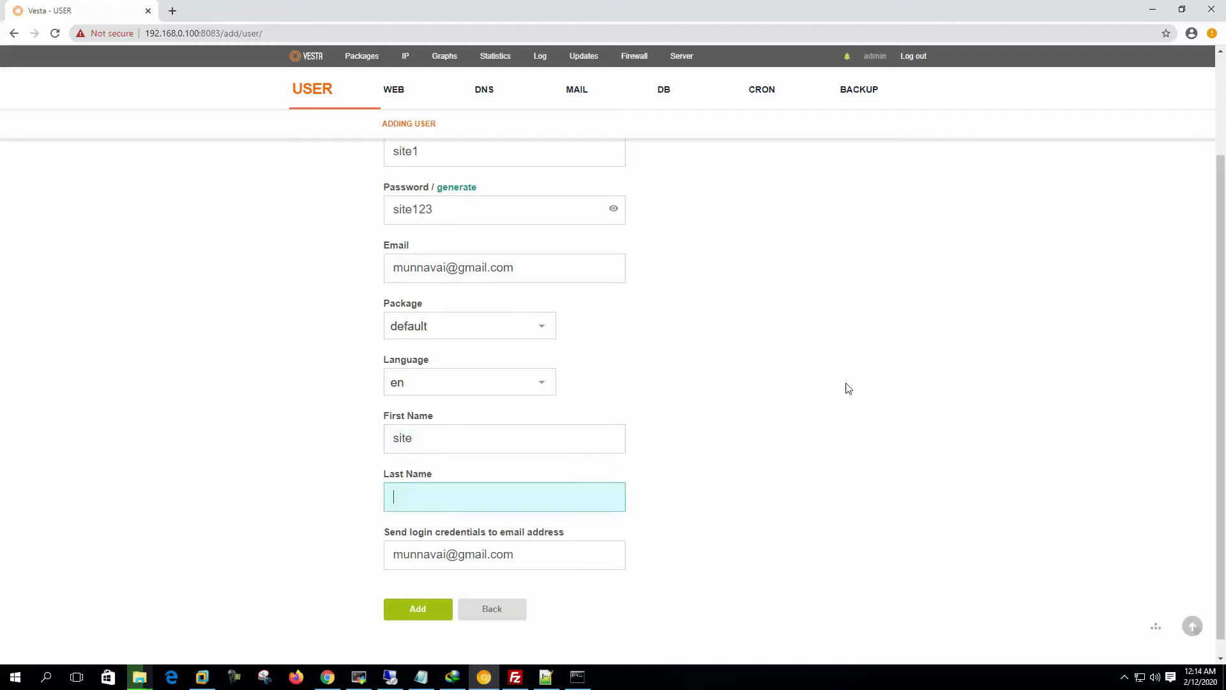
{"action": "type", "text": "one"}
{"action": "left_click", "coordinate": [562, 553]}
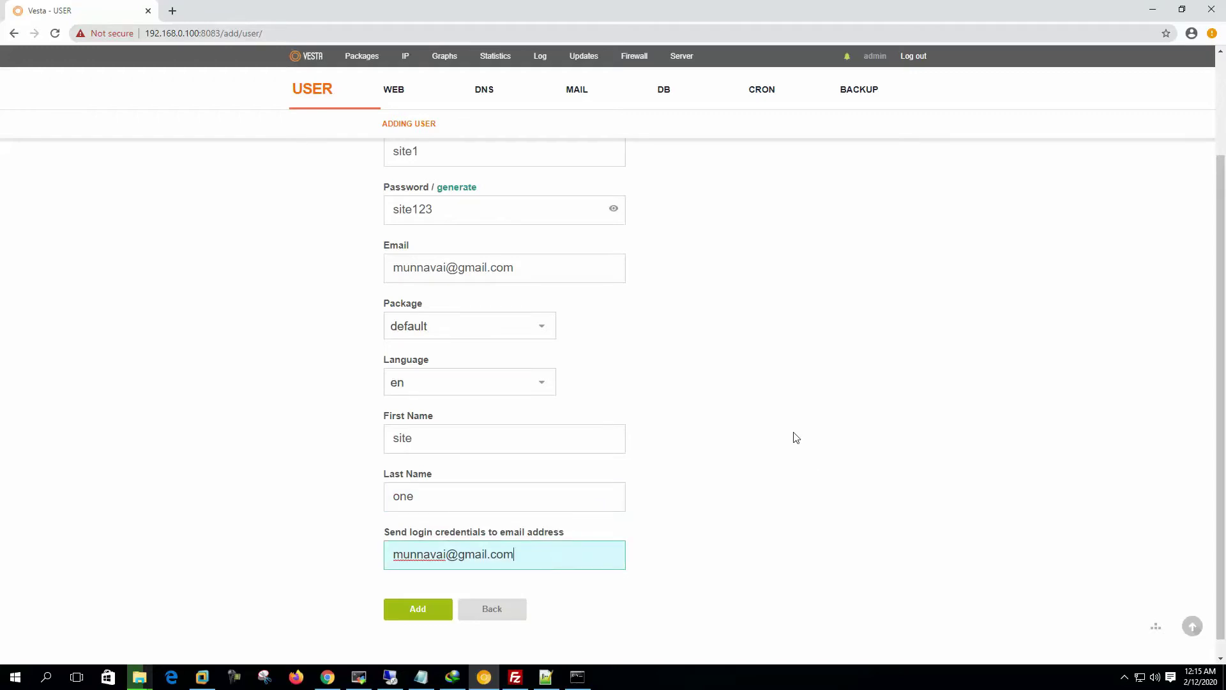
{"action": "scroll", "coordinate": [795, 438], "scroll_direction": "up", "scroll_amount": 2}
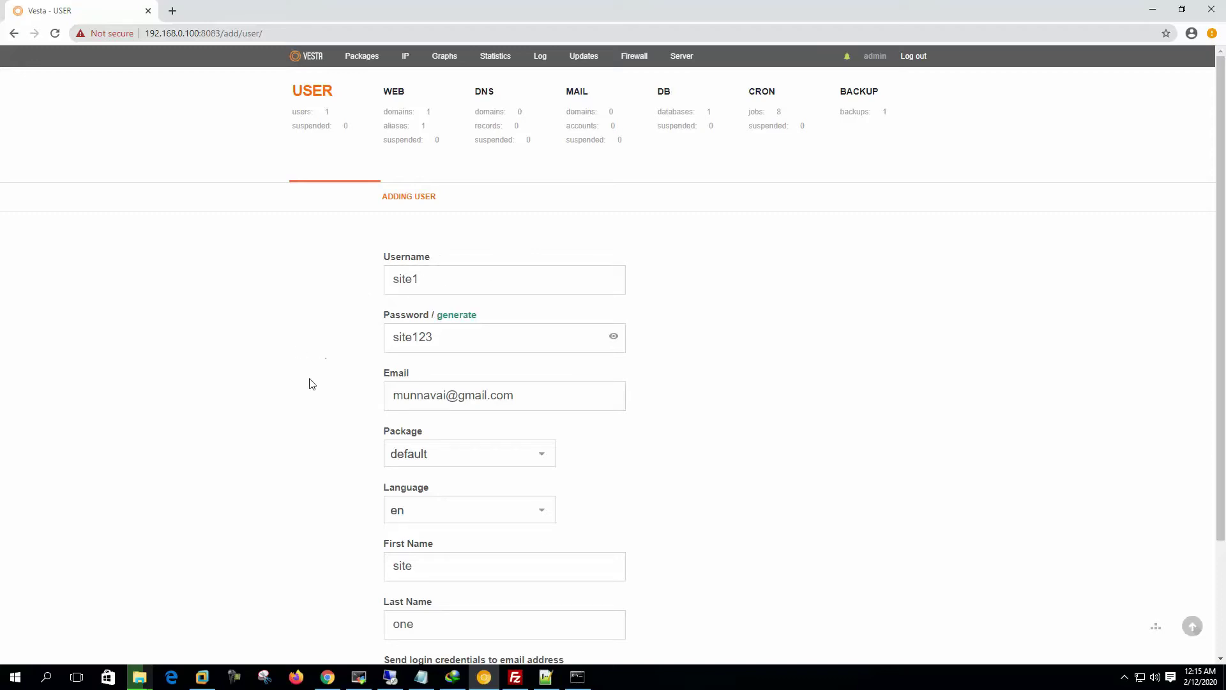
{"action": "scroll", "coordinate": [313, 393], "scroll_direction": "down", "scroll_amount": 3}
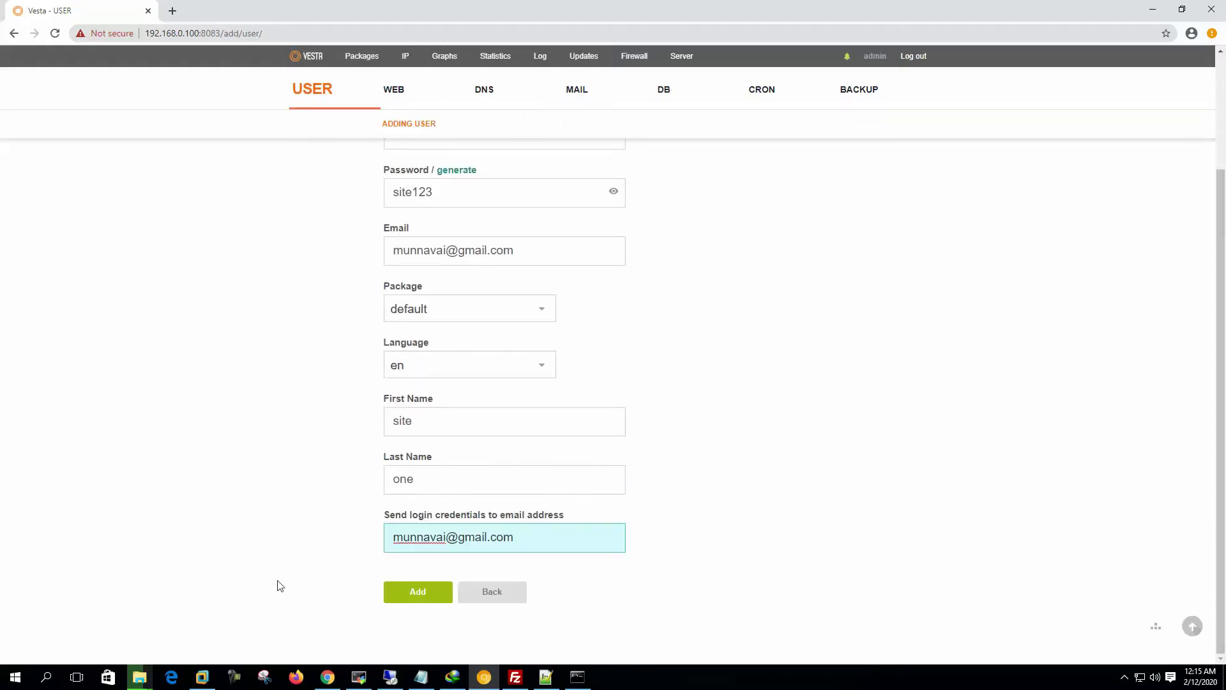
{"action": "left_click", "coordinate": [418, 592]}
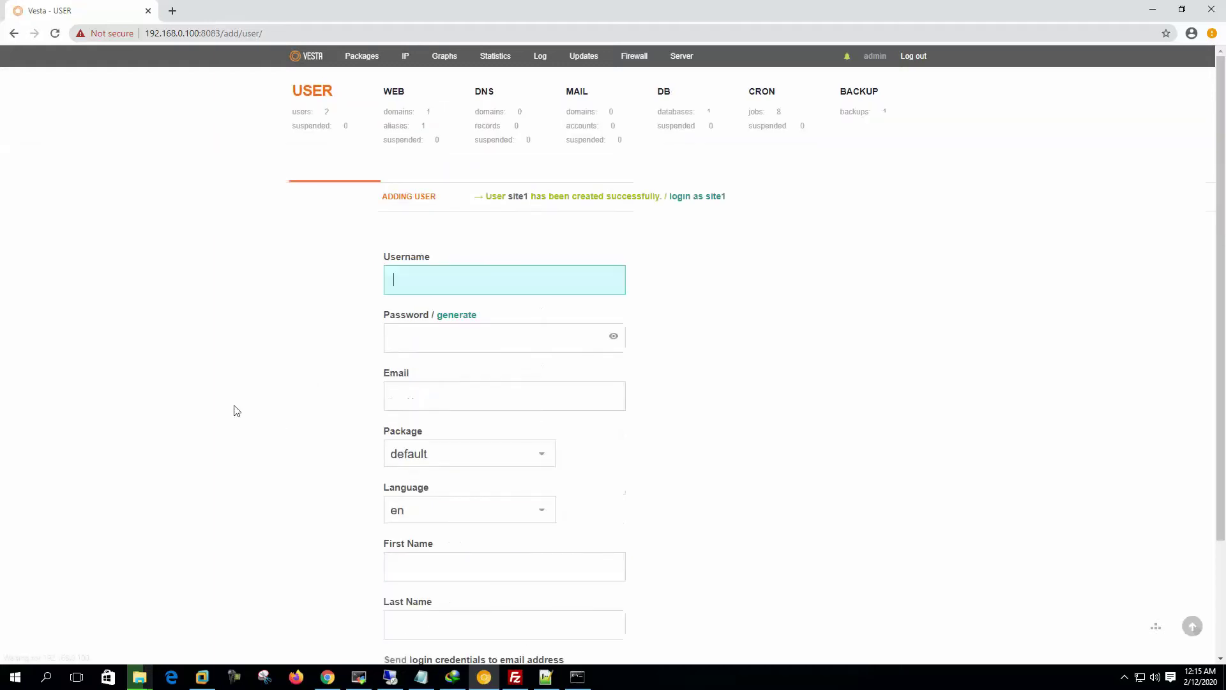
Step: Log in as site1 from the user list and go to its web domains section
{"action": "left_click", "coordinate": [312, 103]}
{"action": "mouse_move", "coordinate": [439, 289]}
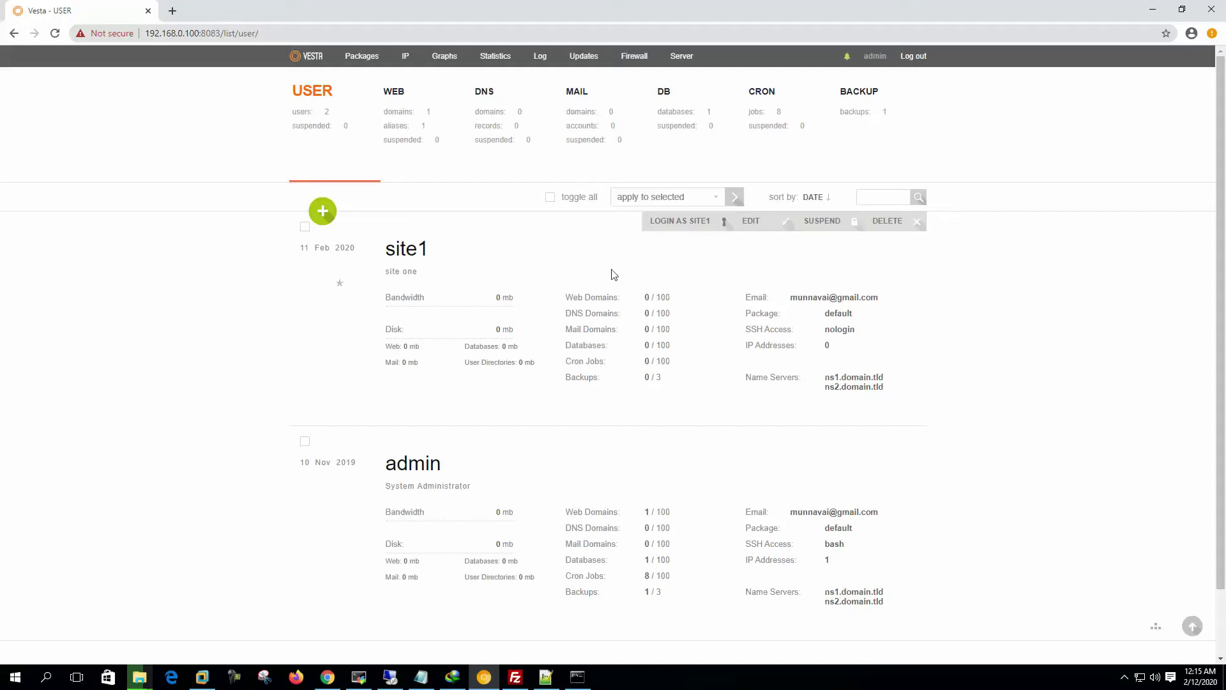
{"action": "left_click", "coordinate": [695, 223]}
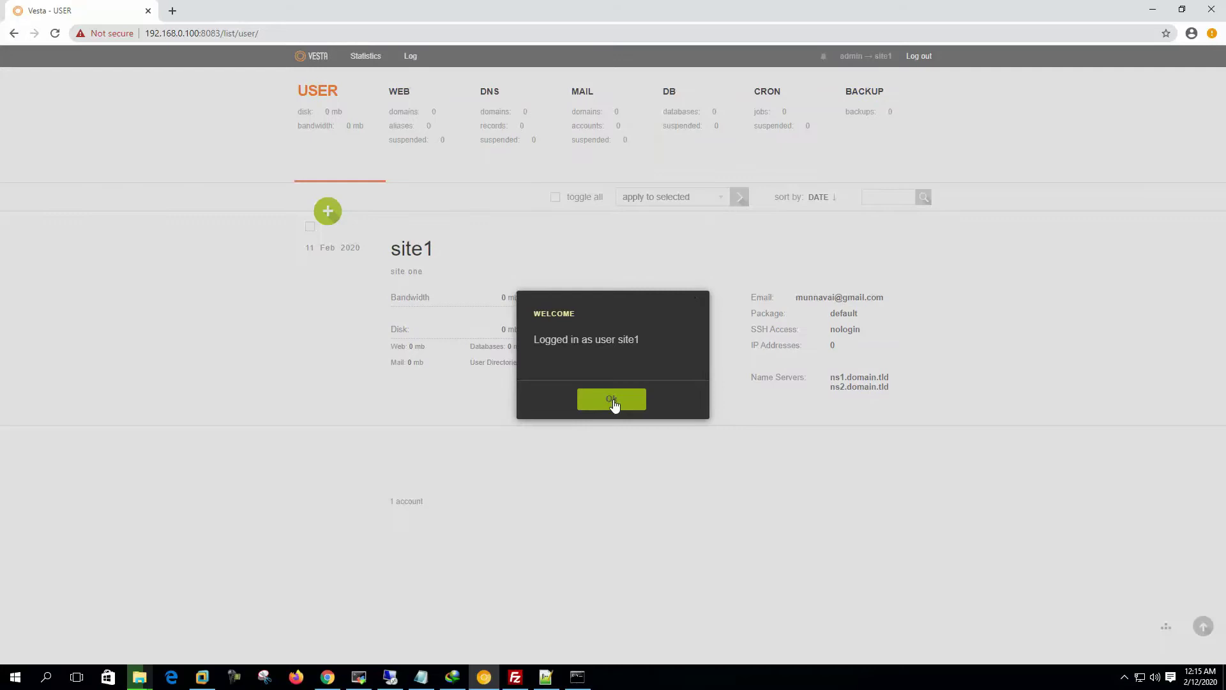
{"action": "left_click", "coordinate": [612, 401]}
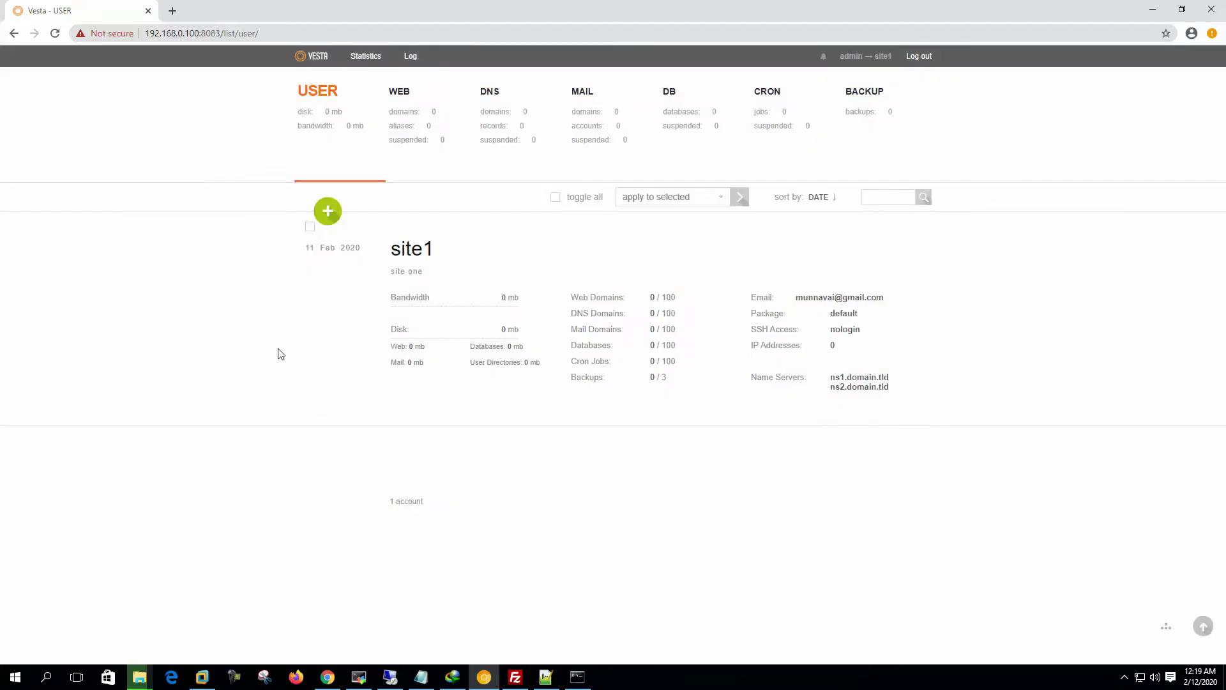
{"action": "left_click", "coordinate": [406, 118]}
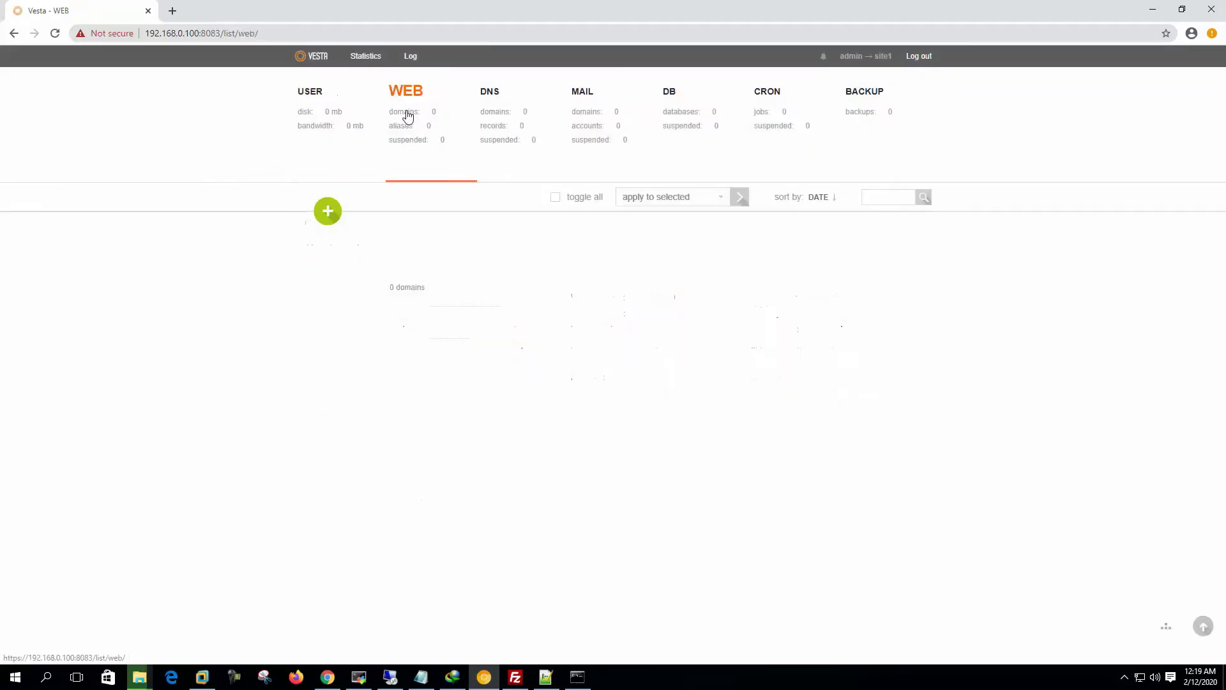
Step: Add web domain site1.mailserverguru.com with DNS and mail support off, then view the list
{"action": "left_click", "coordinate": [330, 216]}
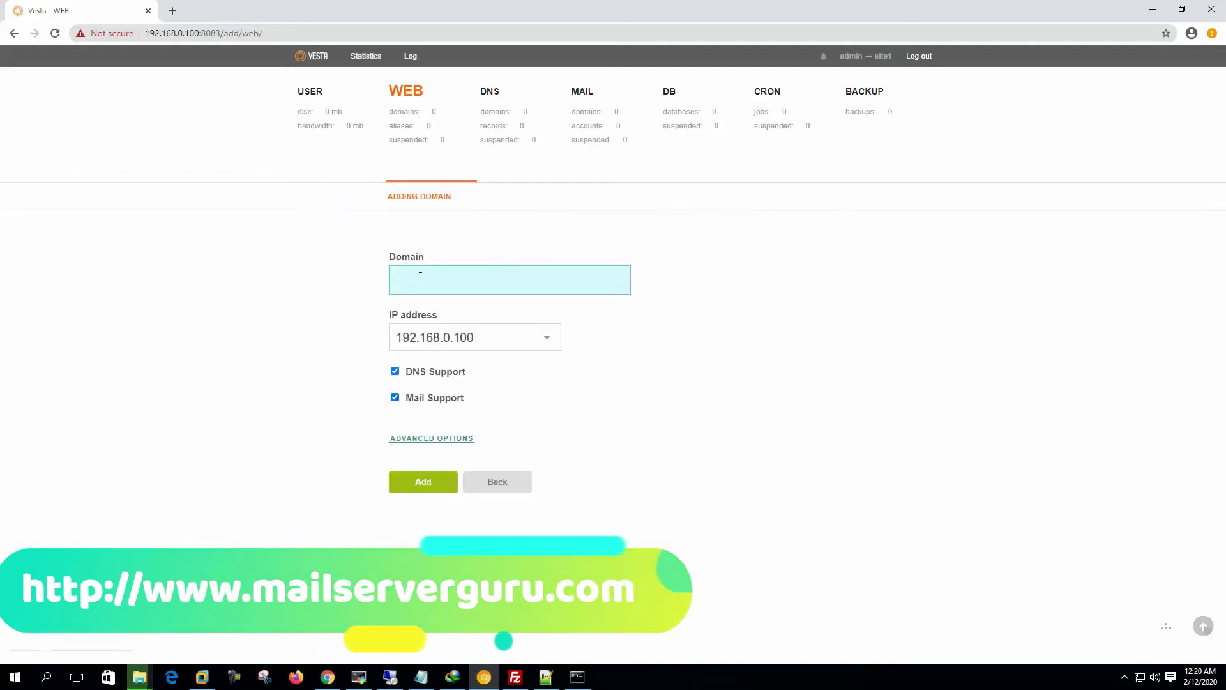
{"action": "left_click", "coordinate": [435, 277]}
{"action": "left_click", "coordinate": [444, 312]}
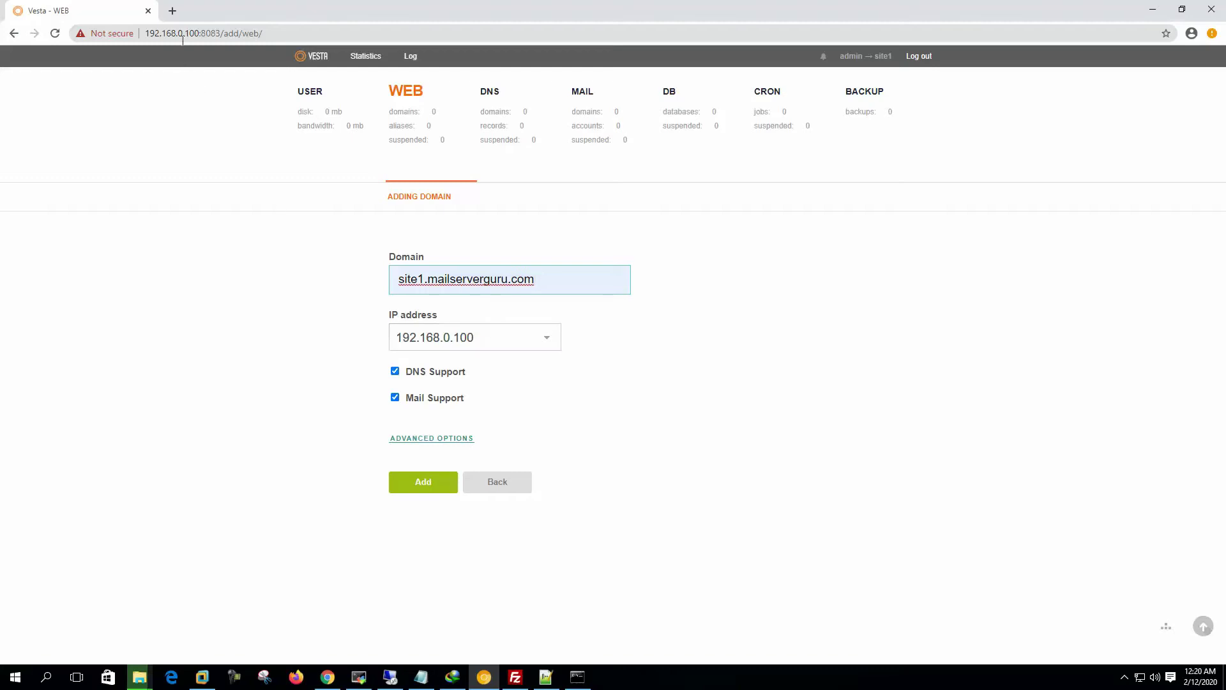
{"action": "left_click", "coordinate": [395, 372]}
{"action": "left_click", "coordinate": [395, 398]}
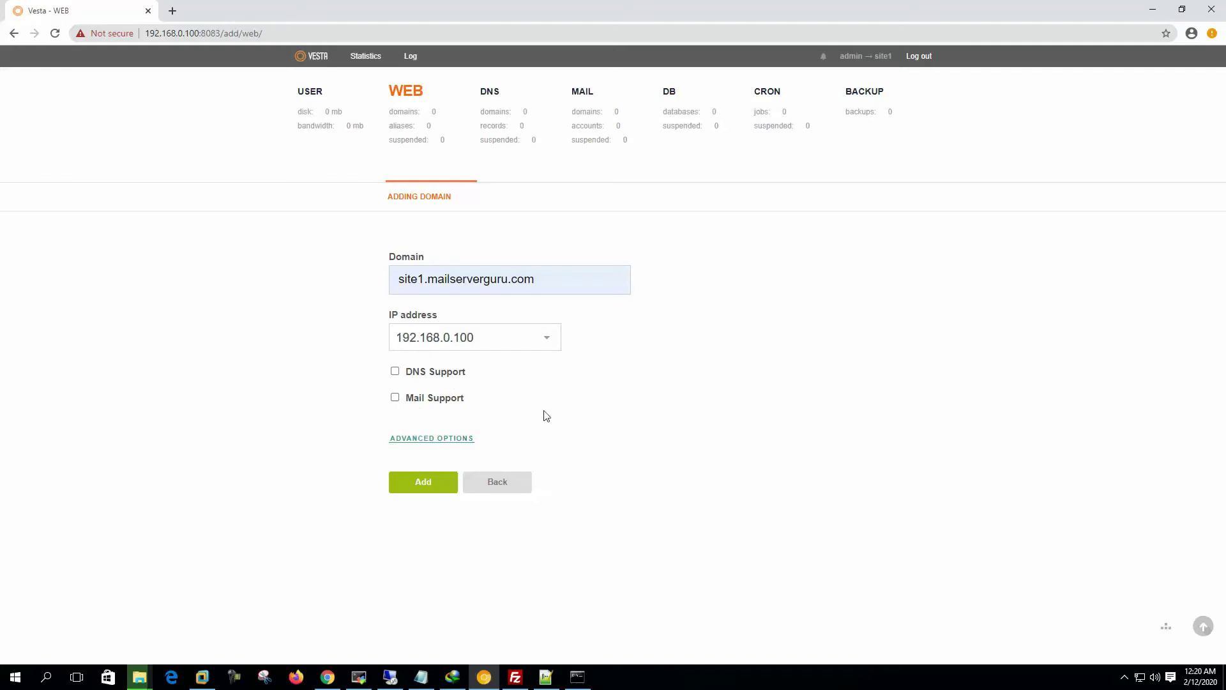
{"action": "left_click", "coordinate": [428, 487]}
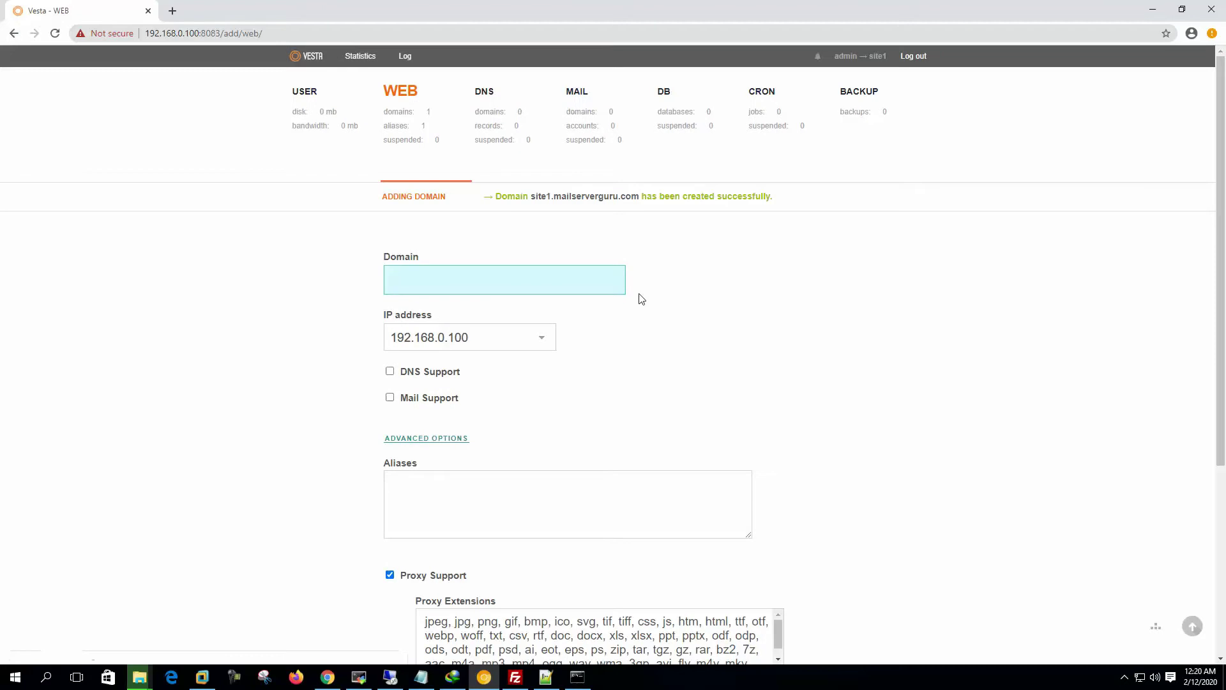
{"action": "left_click", "coordinate": [411, 128]}
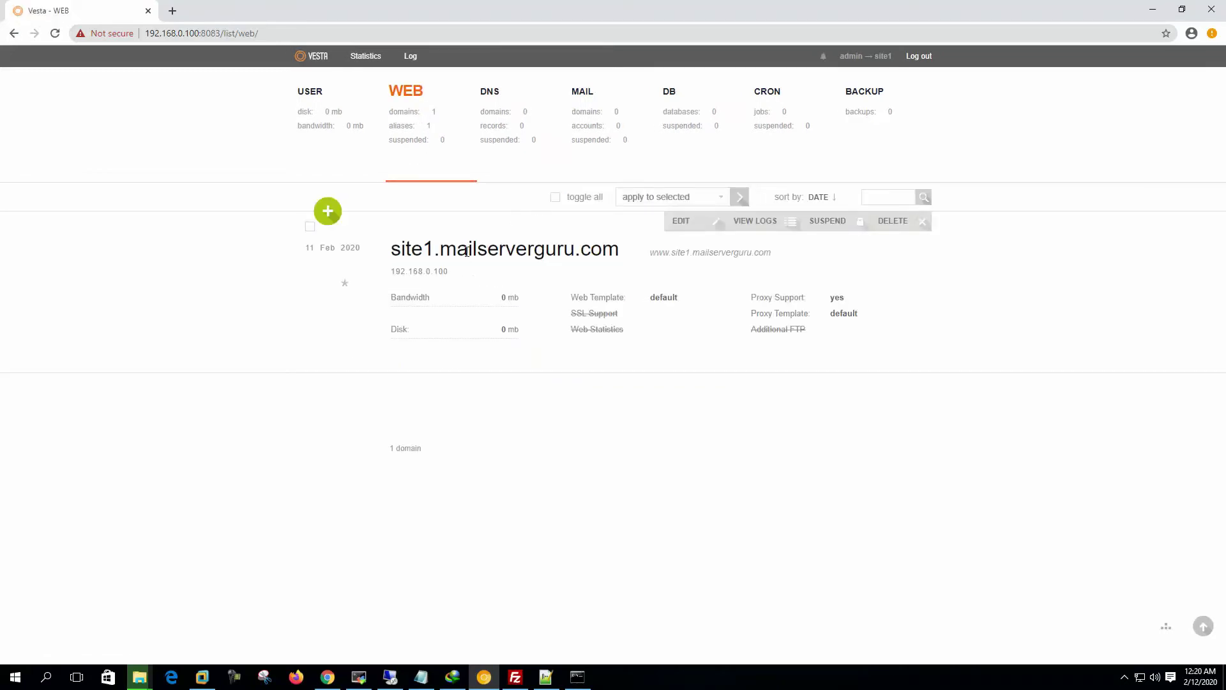
Step: Select the site1.mailserverguru.com heading text, then return to the site1 USER overview
{"action": "left_click_drag", "start_coordinate": [391, 253], "coordinate": [637, 260]}
{"action": "left_click", "coordinate": [630, 268]}
{"action": "left_click_drag", "start_coordinate": [395, 252], "coordinate": [620, 257]}
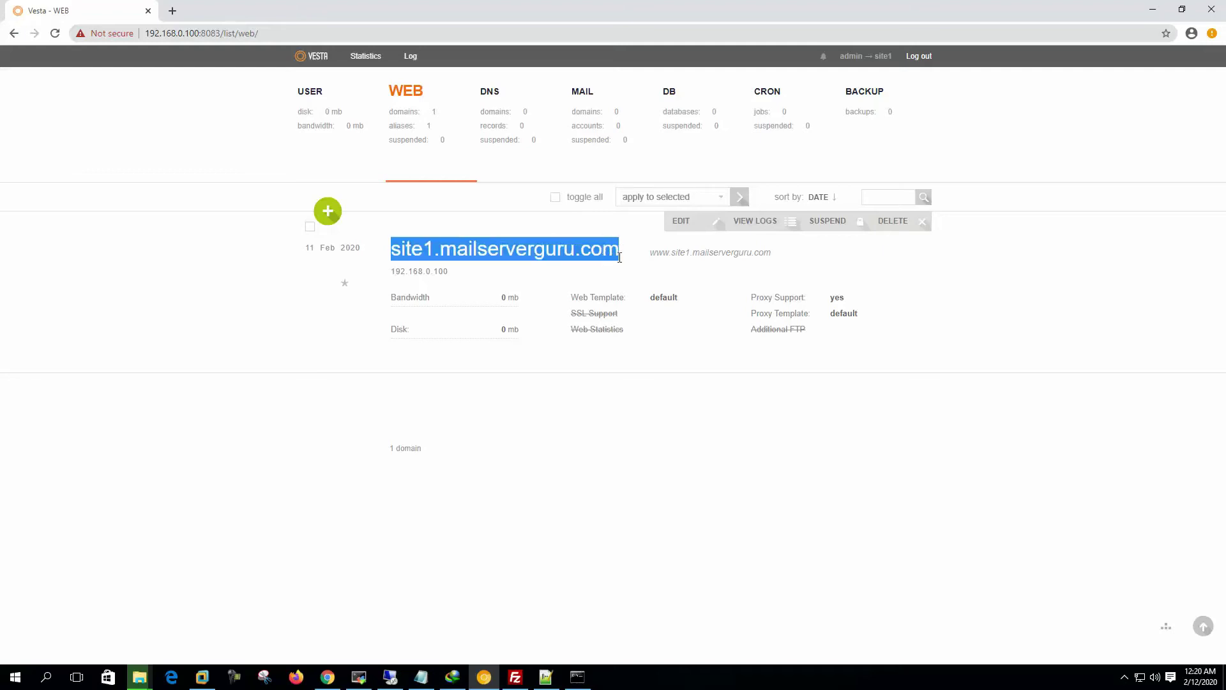
{"action": "left_click", "coordinate": [630, 267]}
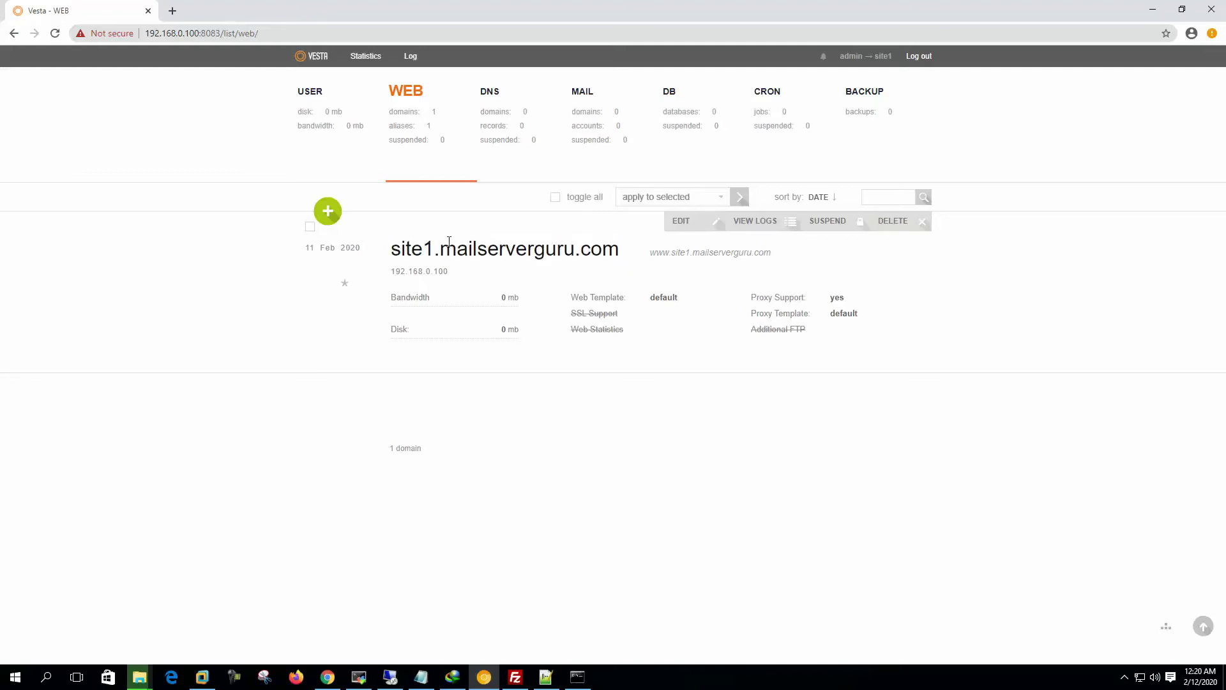
{"action": "left_click_drag", "start_coordinate": [390, 253], "coordinate": [618, 253]}
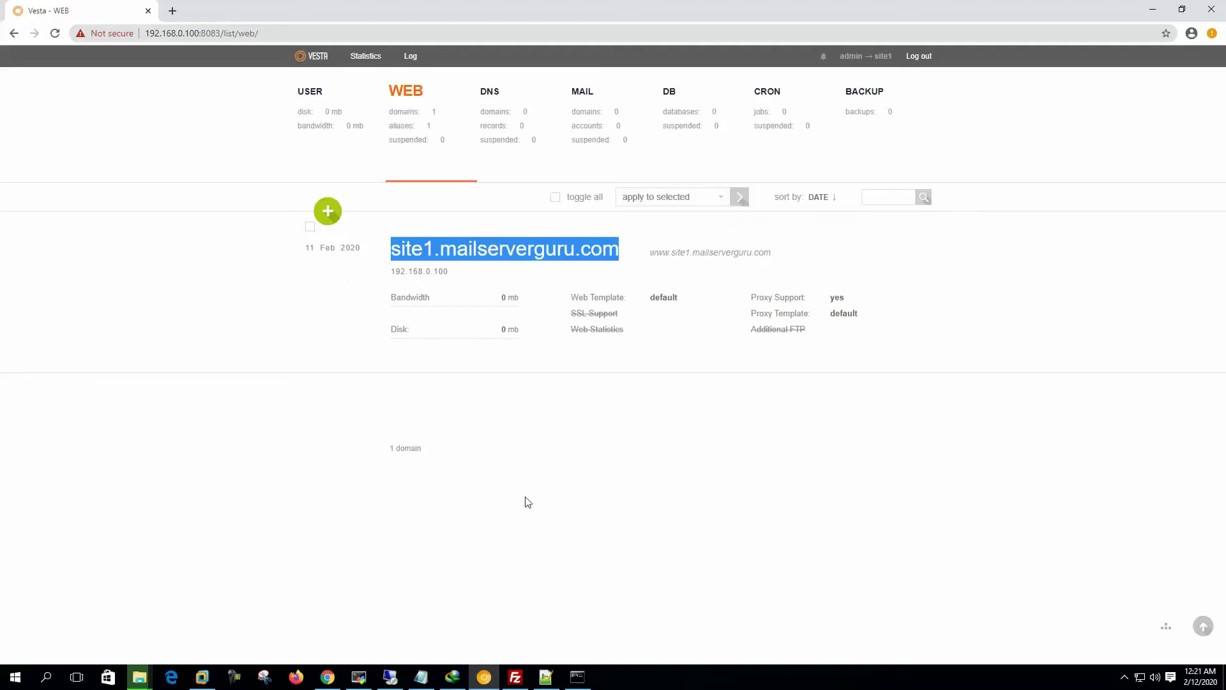
{"action": "left_click", "coordinate": [323, 102]}
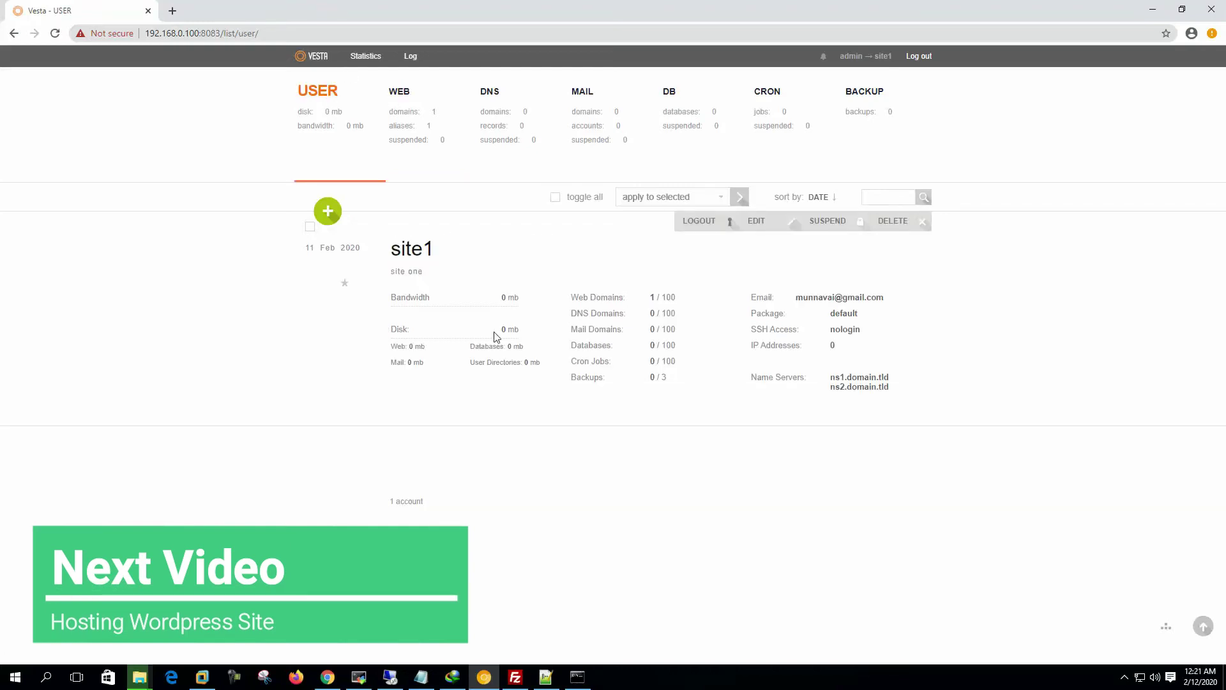
Step: In FileZilla, quickconnect as site1 with its password, opening the session in a new tab
{"action": "left_click", "coordinate": [515, 676]}
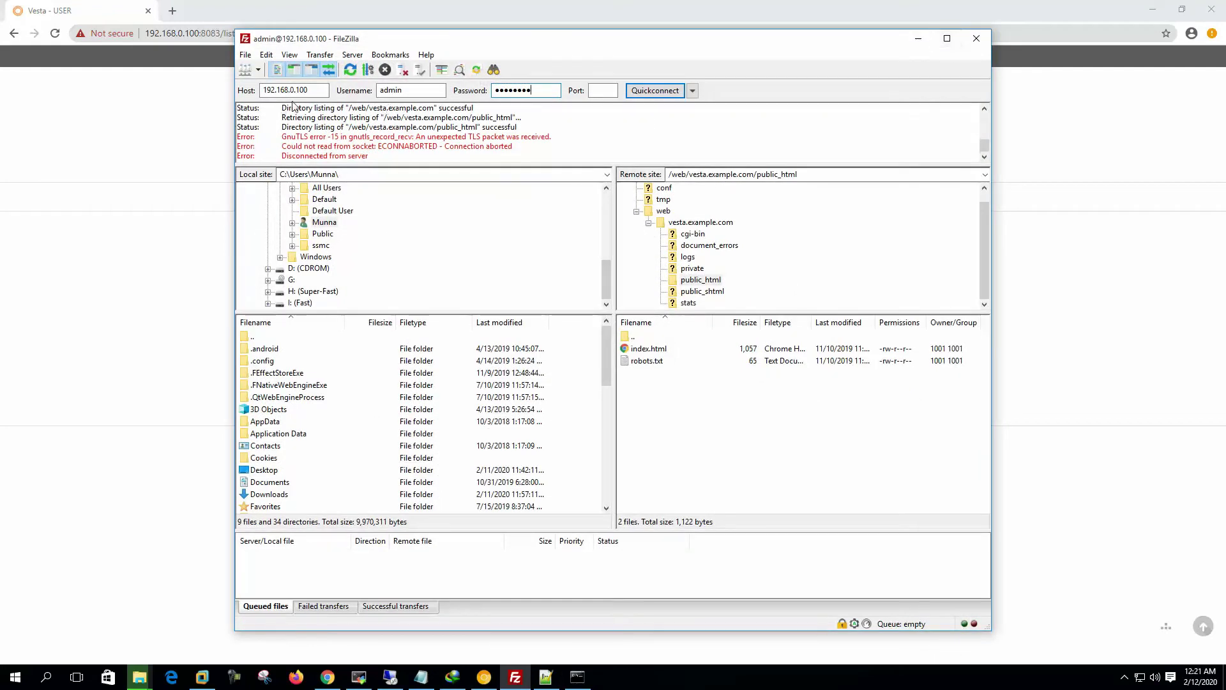
{"action": "left_click", "coordinate": [323, 90]}
{"action": "key", "text": "Tab"}
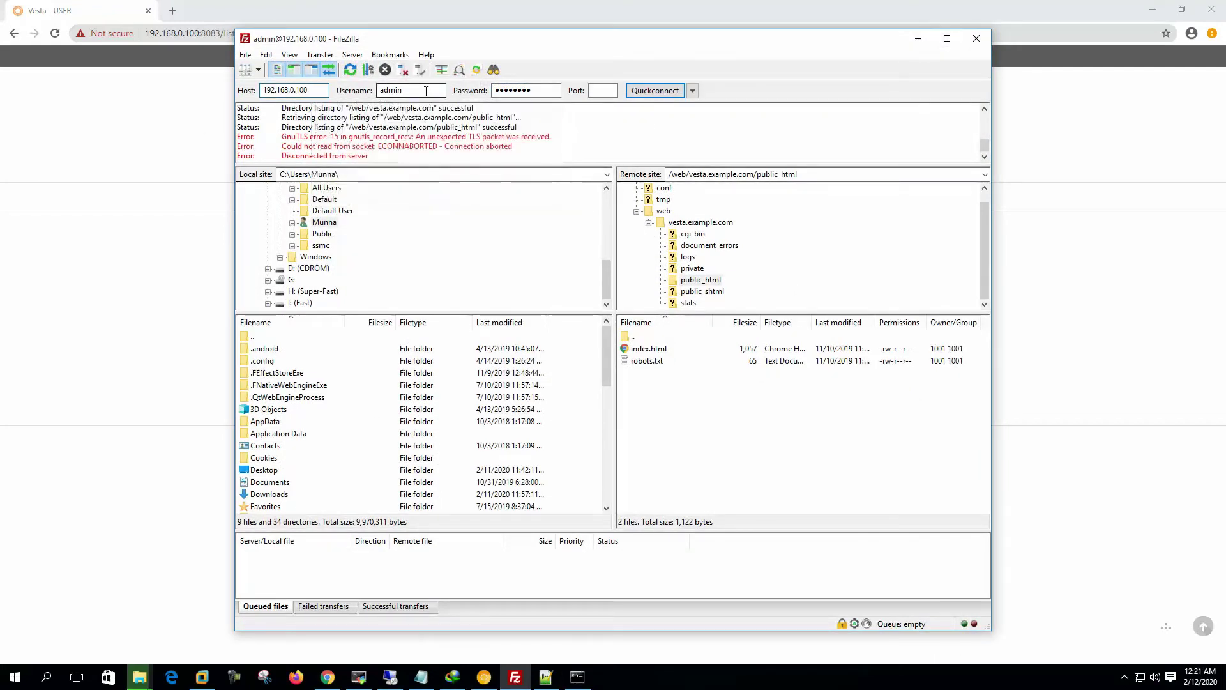
{"action": "type", "text": "site1"}
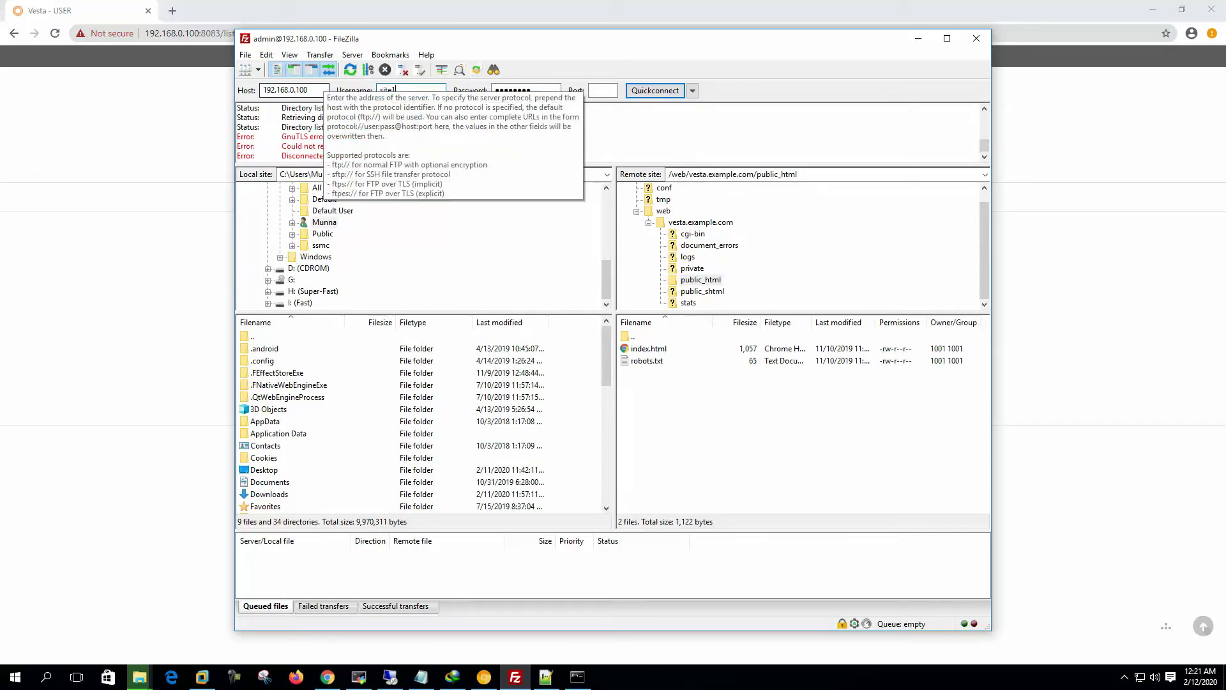
{"action": "key", "text": "Tab"}
{"action": "type", "text": "12"}
{"action": "type", "text": "23"}
{"action": "left_click", "coordinate": [655, 90]}
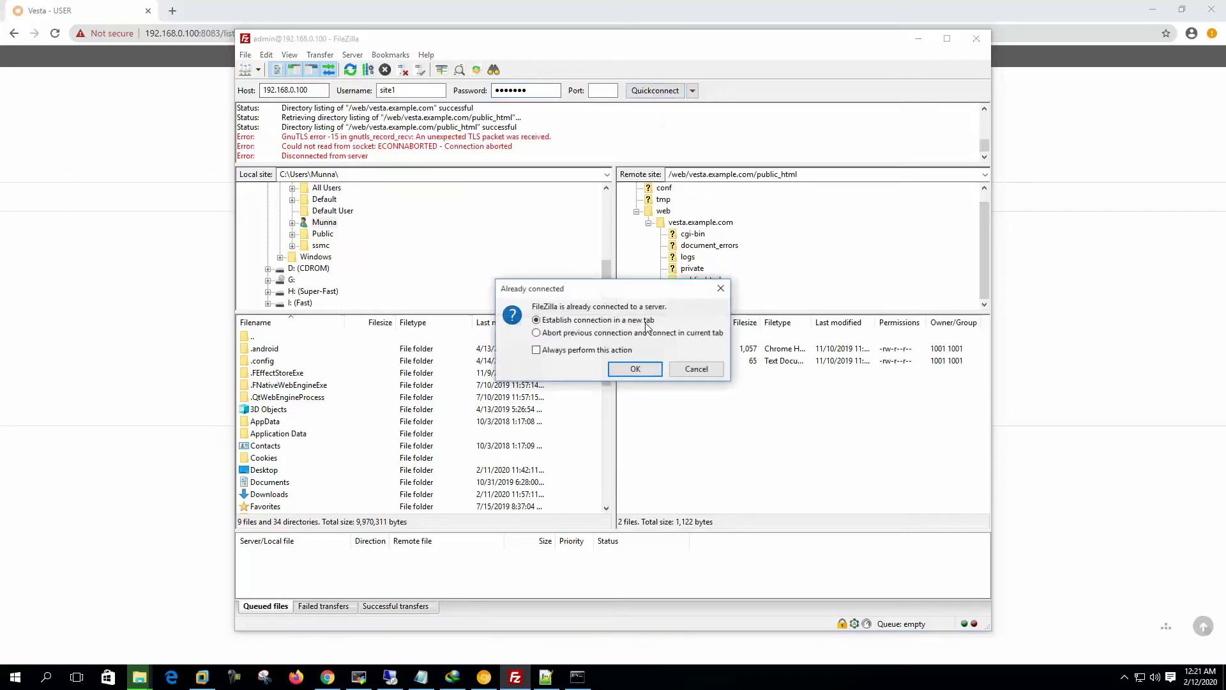
{"action": "left_click", "coordinate": [626, 373]}
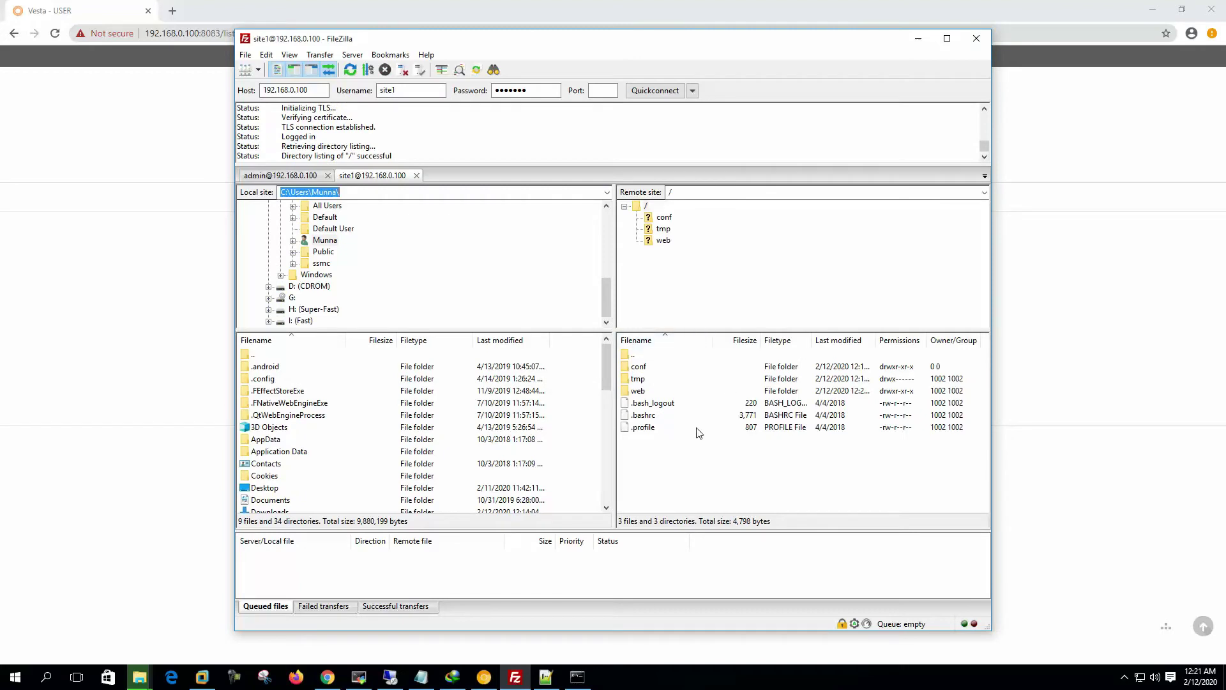
Step: Open the remote folder web > site1.mailserverguru.com > public_html
{"action": "double_click", "coordinate": [644, 391]}
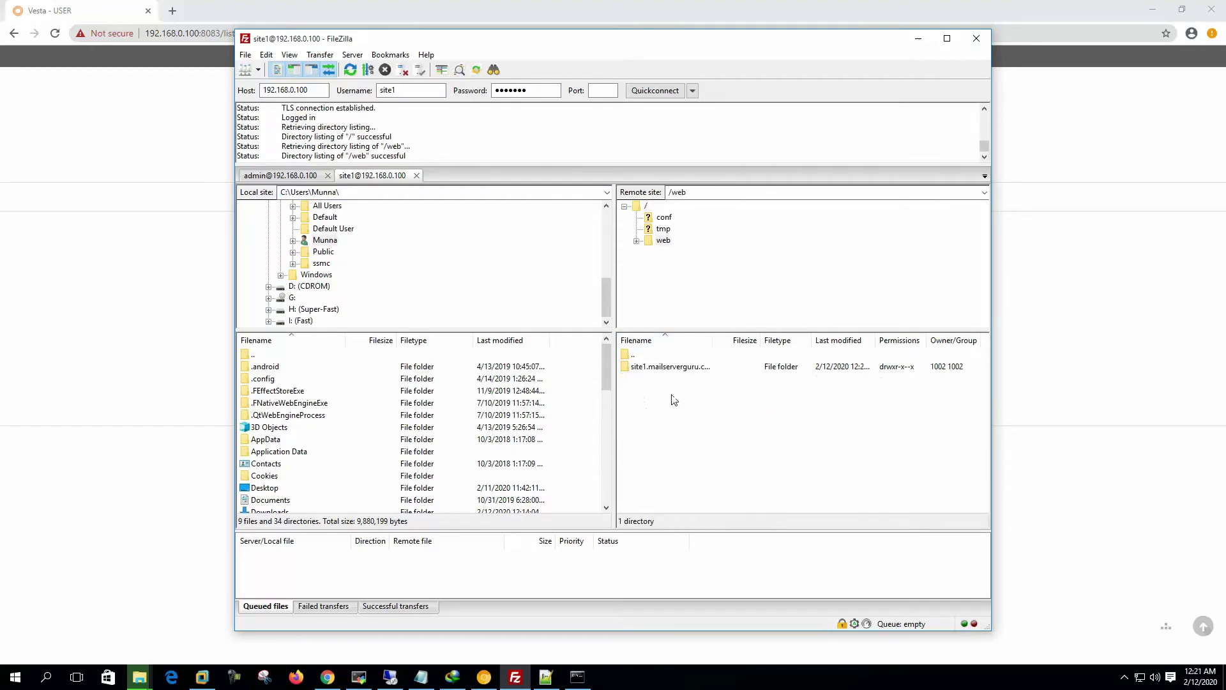
{"action": "left_click_drag", "start_coordinate": [729, 339], "coordinate": [796, 340]}
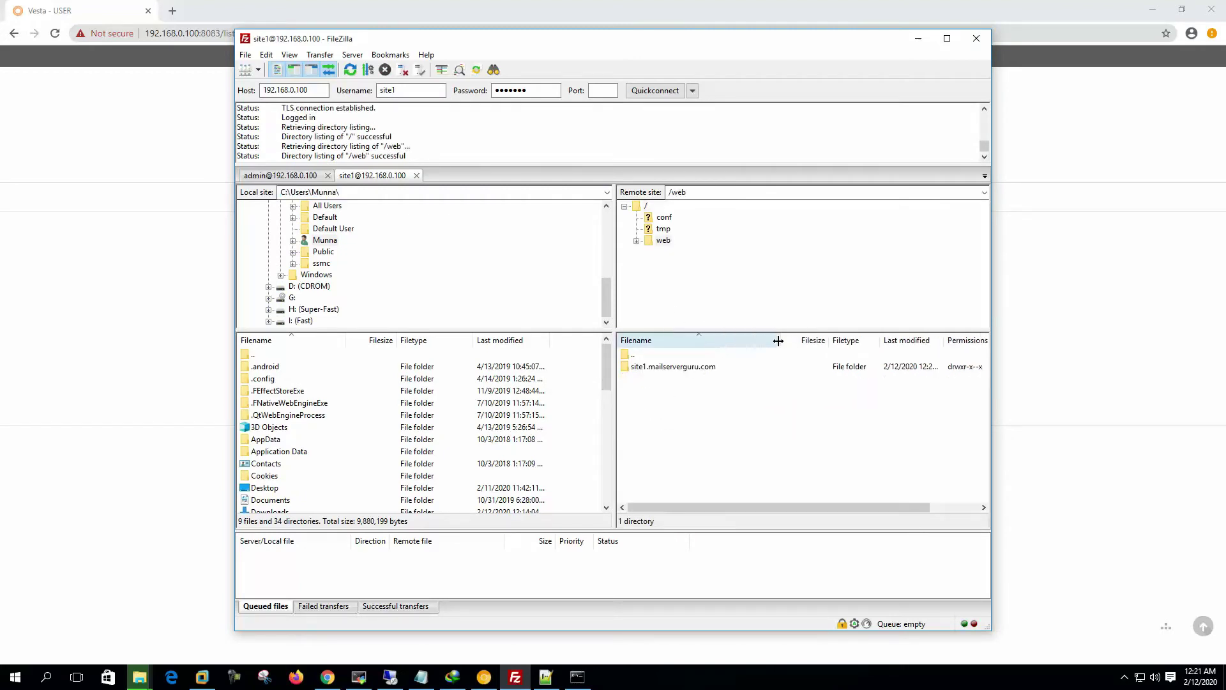
{"action": "double_click", "coordinate": [694, 369]}
{"action": "left_click", "coordinate": [669, 417]}
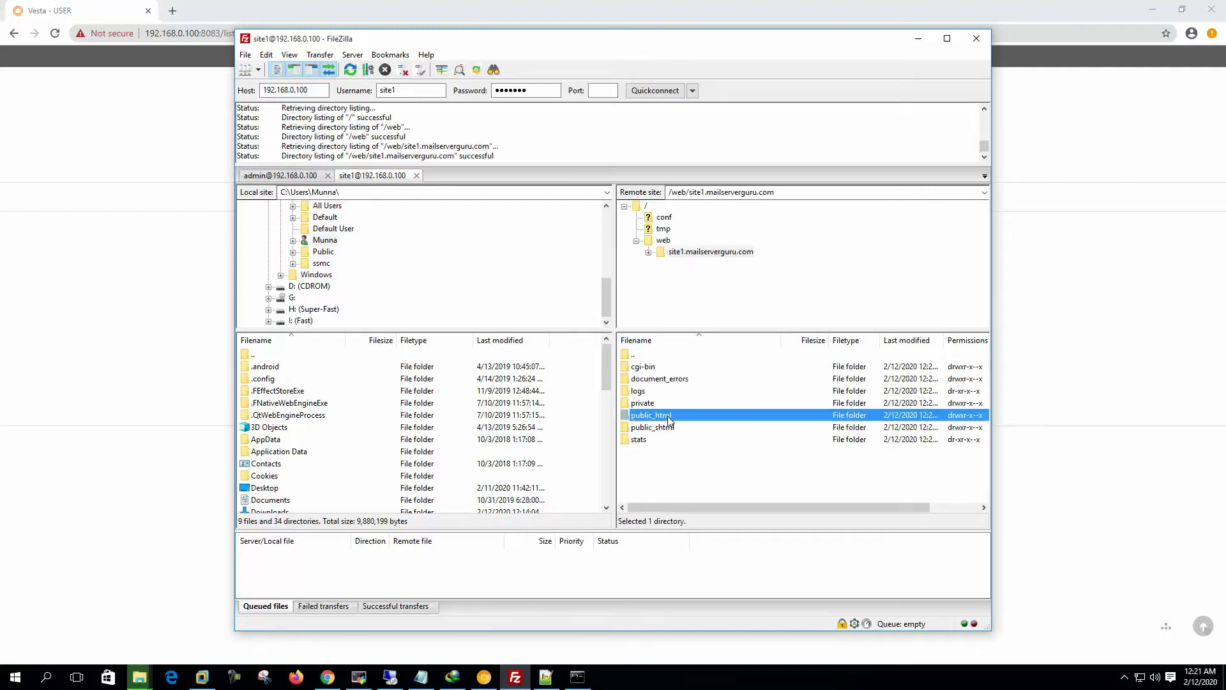
{"action": "double_click", "coordinate": [669, 417]}
Step: Delete index.html and robots.txt from the remote public_html folder
{"action": "left_click_drag", "start_coordinate": [678, 411], "coordinate": [639, 369]}
{"action": "right_click", "coordinate": [657, 369]}
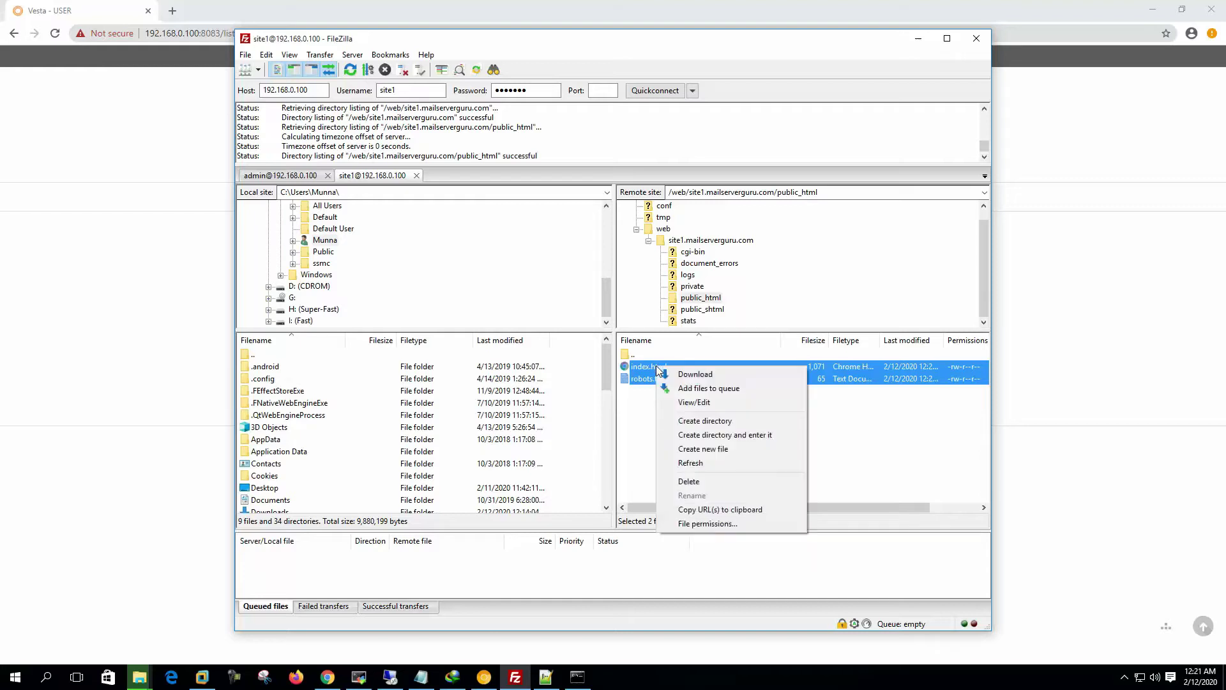
{"action": "left_click", "coordinate": [707, 483]}
{"action": "left_click", "coordinate": [642, 333]}
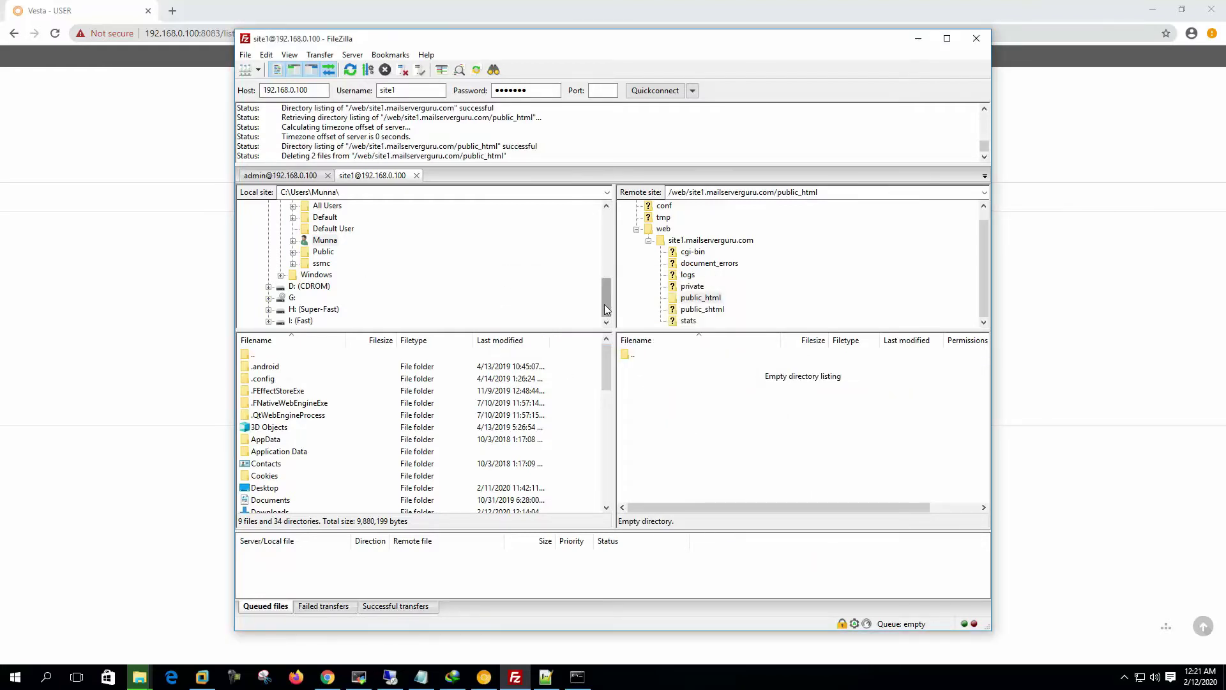
Step: Browse the local side to drive C: and the Desktop folder
{"action": "left_click_drag", "start_coordinate": [607, 310], "coordinate": [610, 235]}
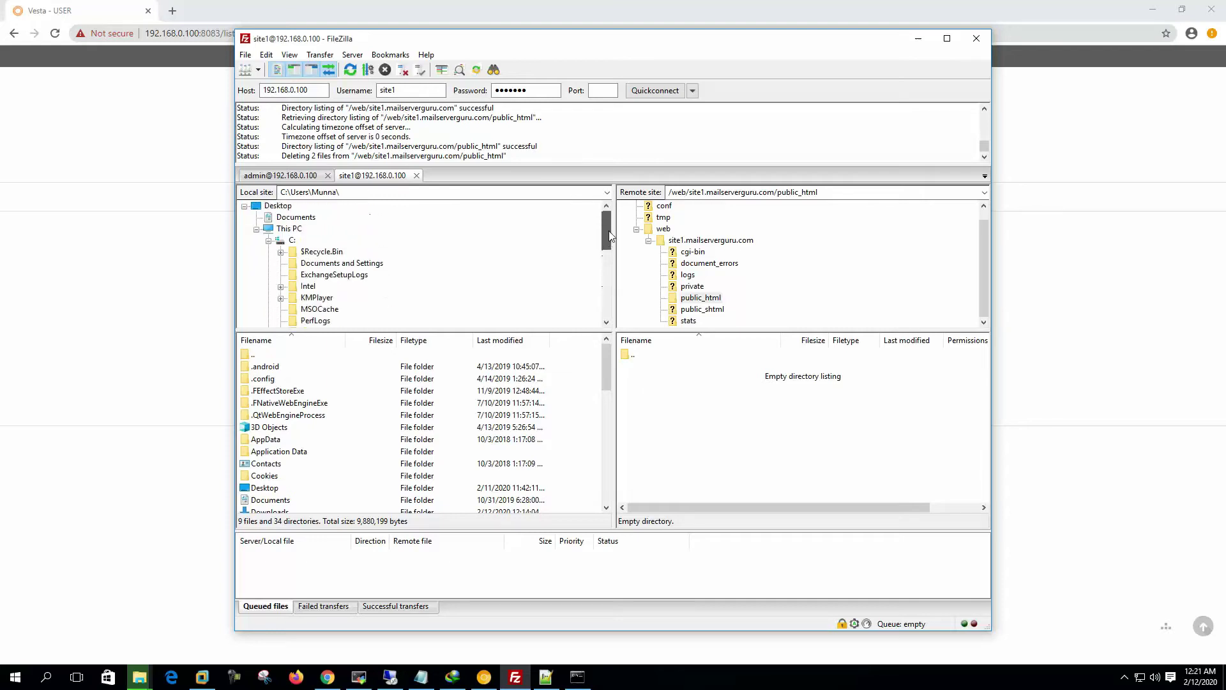
{"action": "left_click", "coordinate": [269, 241]}
{"action": "left_click", "coordinate": [278, 206]}
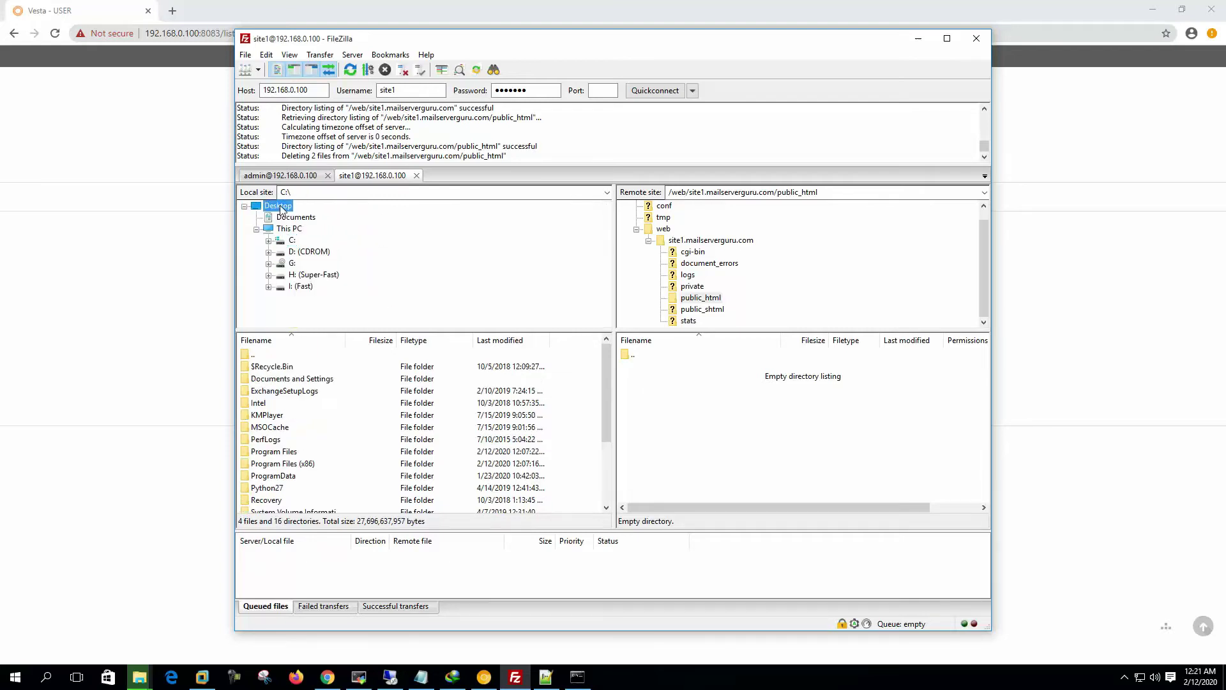
Step: Upload page1.html and page2.html from C:\sample page to the remote public_html folder
{"action": "left_click_drag", "start_coordinate": [605, 260], "coordinate": [610, 229]}
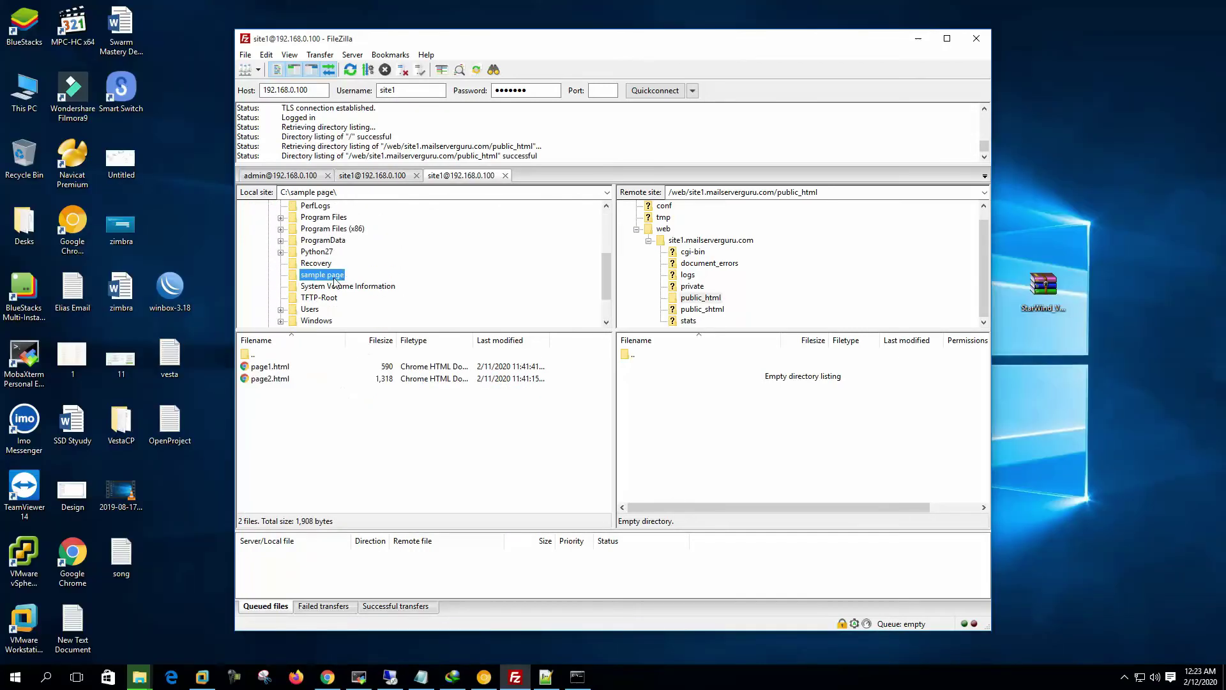
{"action": "left_click_drag", "start_coordinate": [285, 412], "coordinate": [255, 375]}
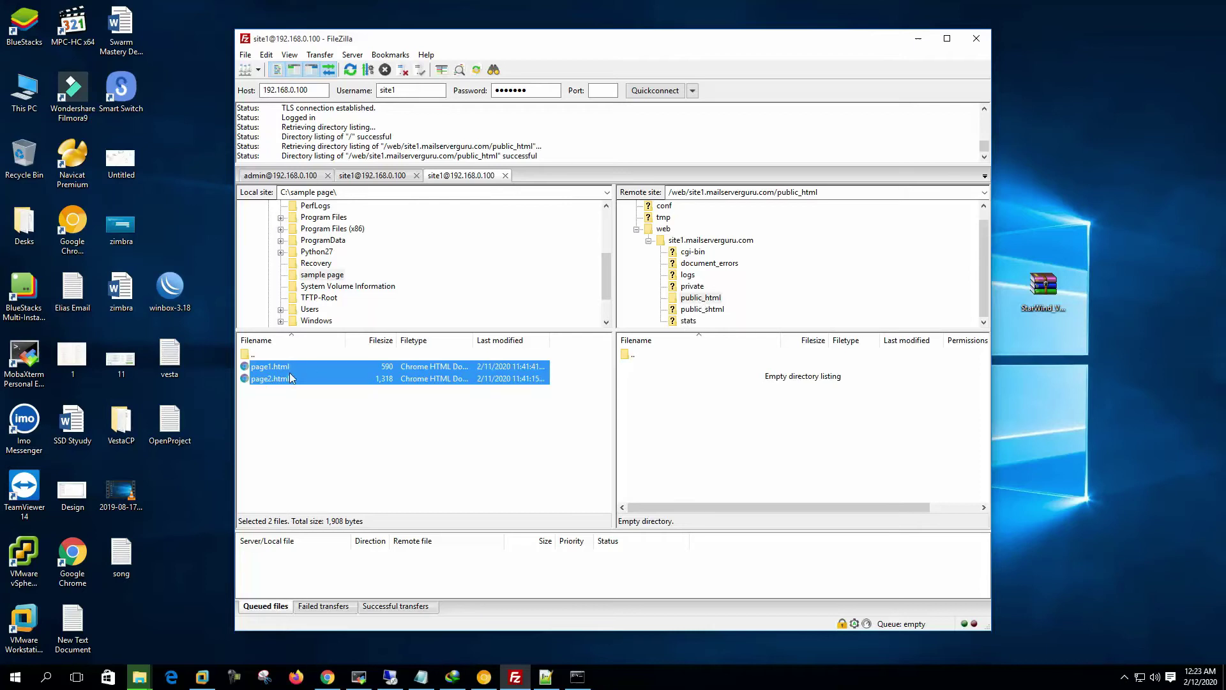
{"action": "left_click", "coordinate": [830, 192]}
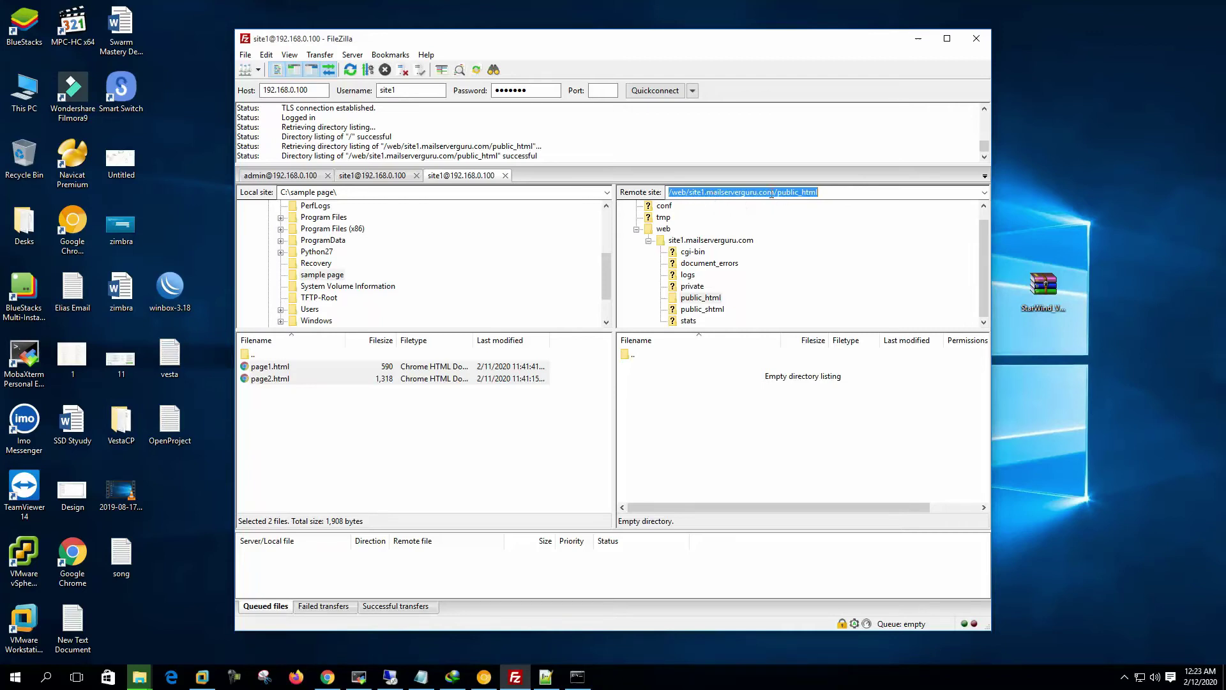
{"action": "left_click", "coordinate": [831, 194]}
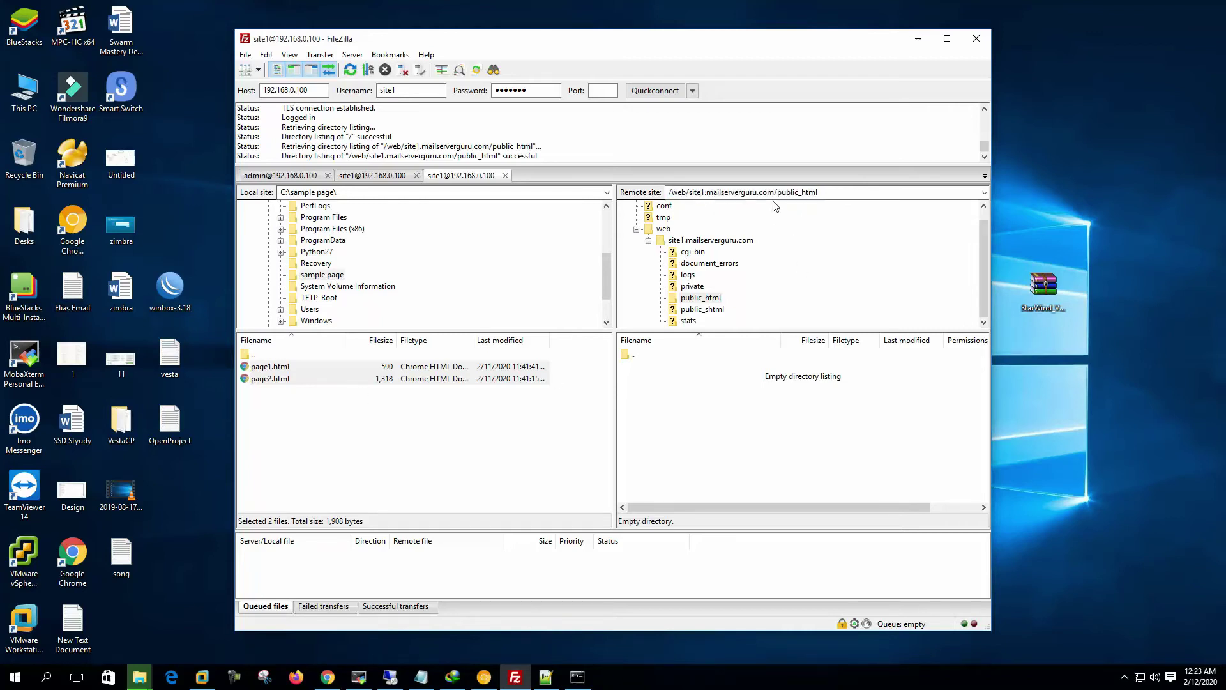
{"action": "right_click", "coordinate": [285, 368]}
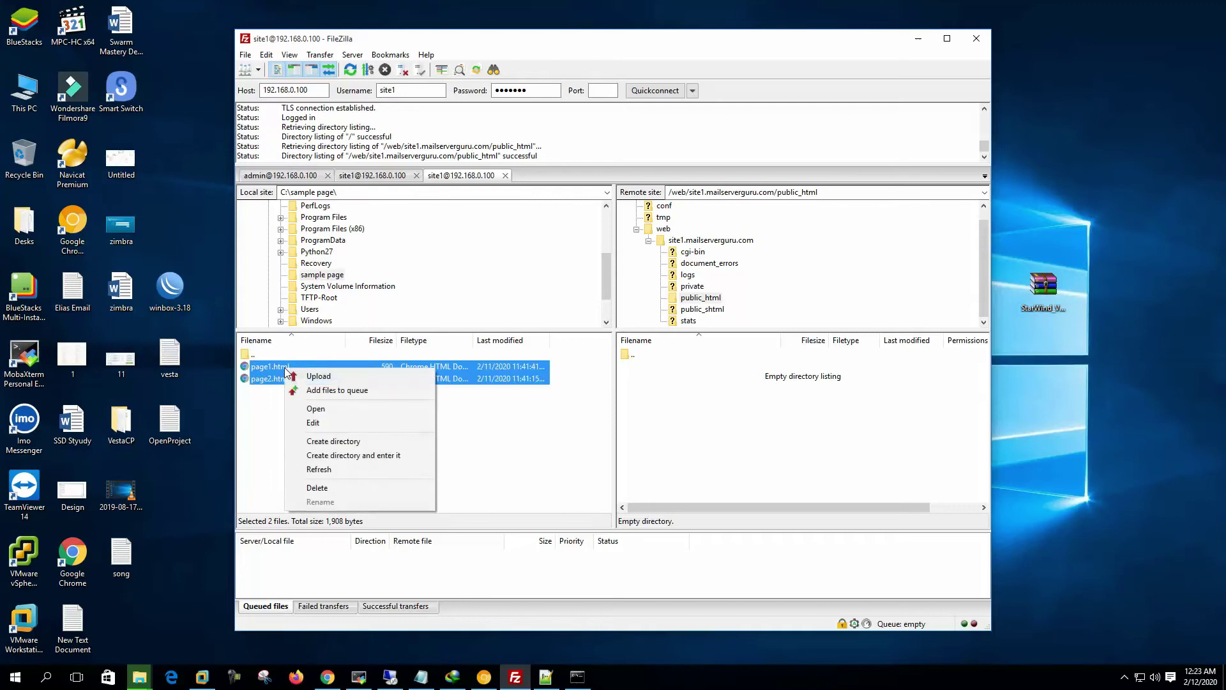
{"action": "left_click", "coordinate": [323, 376]}
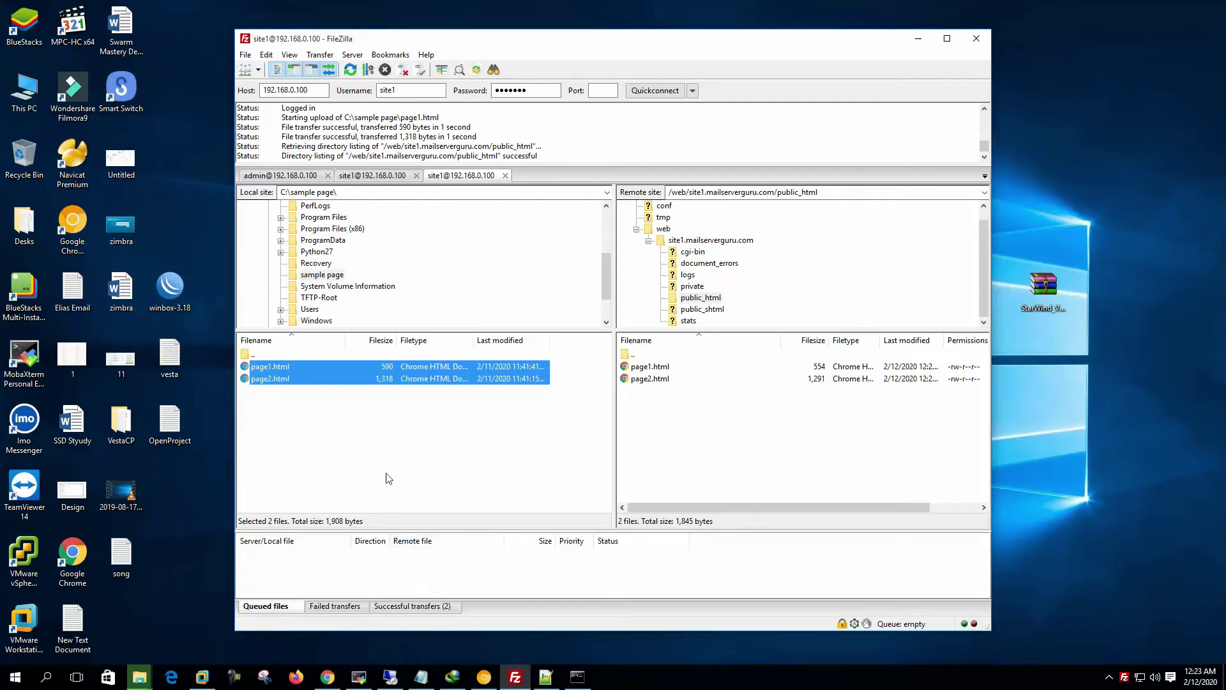
{"action": "left_click", "coordinate": [418, 432]}
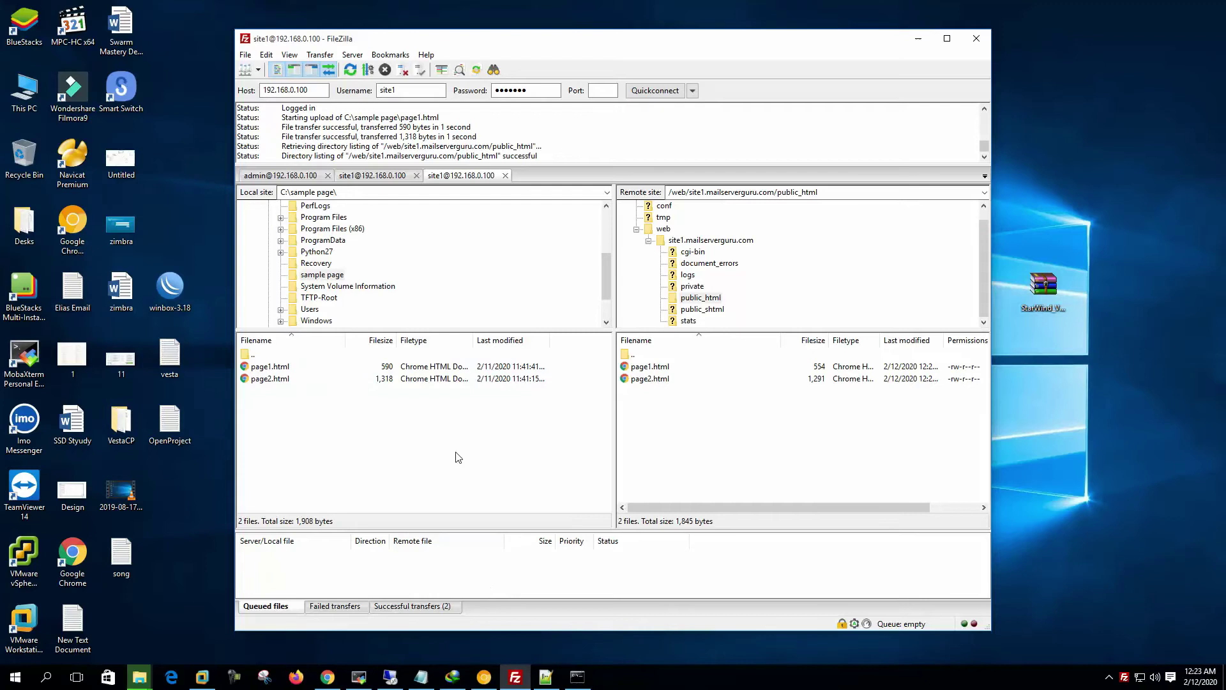
Step: In Vesta's web domain list, copy site1.mailserverguru.com and check its IP 192.168.0.100
{"action": "left_click", "coordinate": [485, 683]}
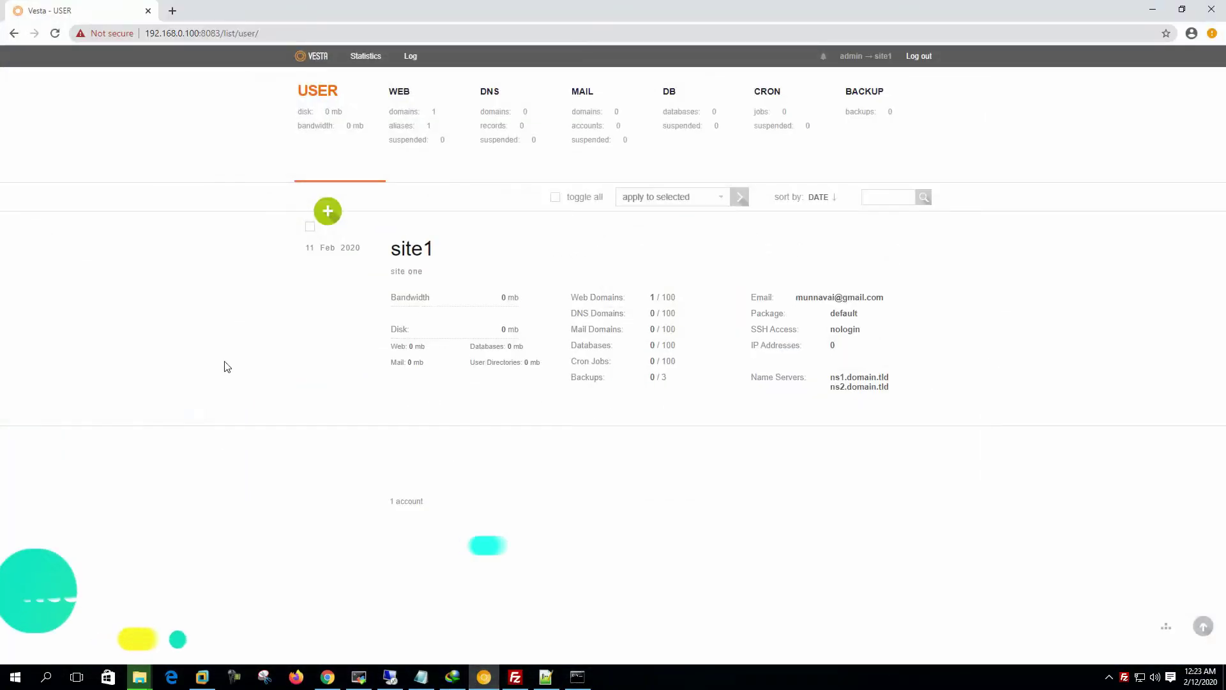
{"action": "left_click", "coordinate": [409, 118]}
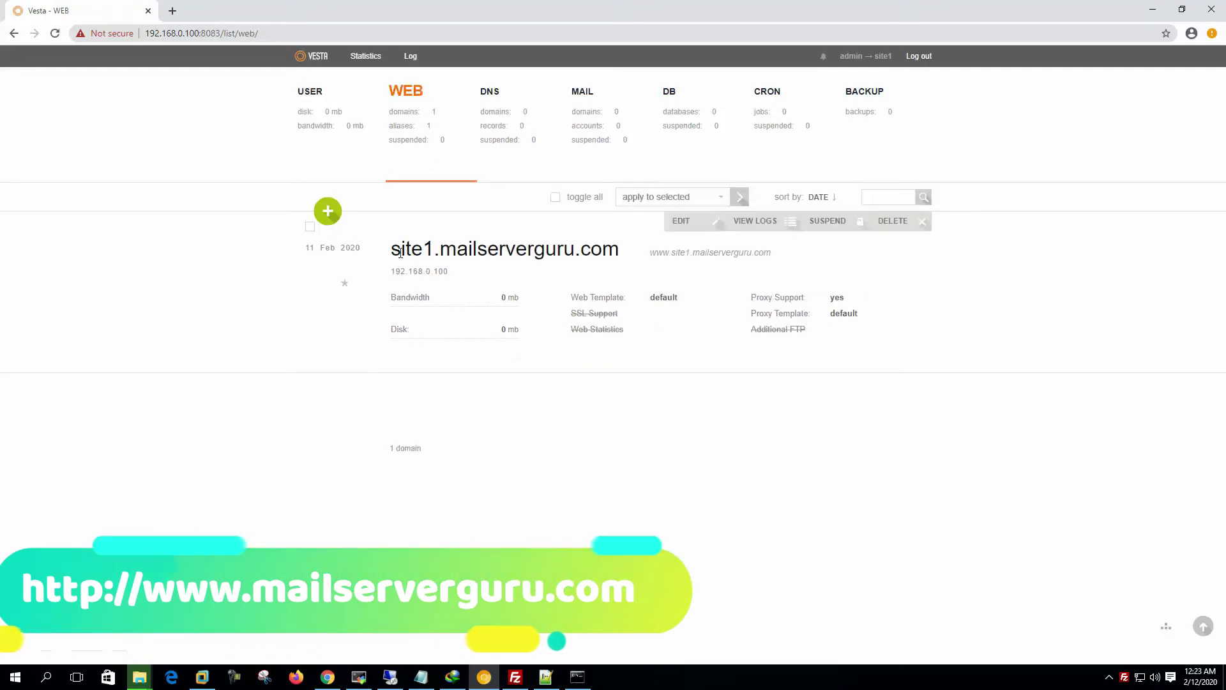
{"action": "mouse_move", "coordinate": [389, 249]}
{"action": "left_mouse_down"}
{"action": "mouse_move", "coordinate": [627, 252]}
{"action": "mouse_move", "coordinate": [387, 251]}
{"action": "left_mouse_up"}
{"action": "right_click", "coordinate": [464, 250]}
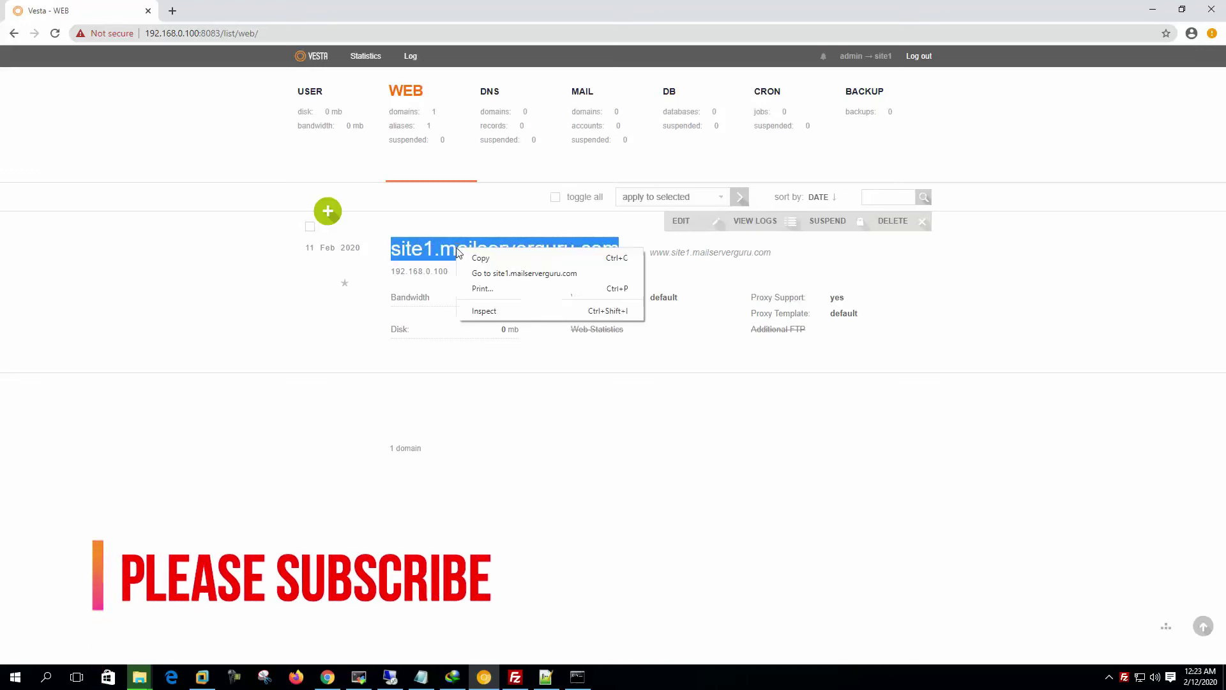
{"action": "left_click", "coordinate": [483, 256]}
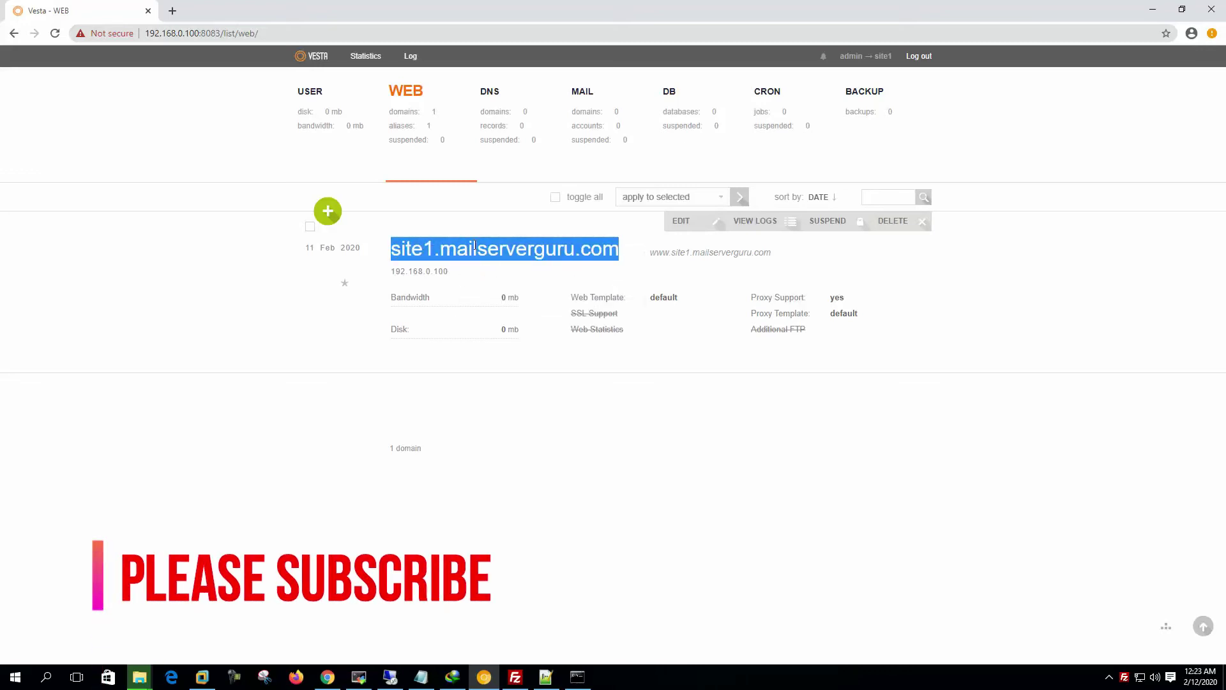
{"action": "left_click", "coordinate": [393, 270]}
{"action": "left_click_drag", "start_coordinate": [393, 271], "coordinate": [447, 271]}
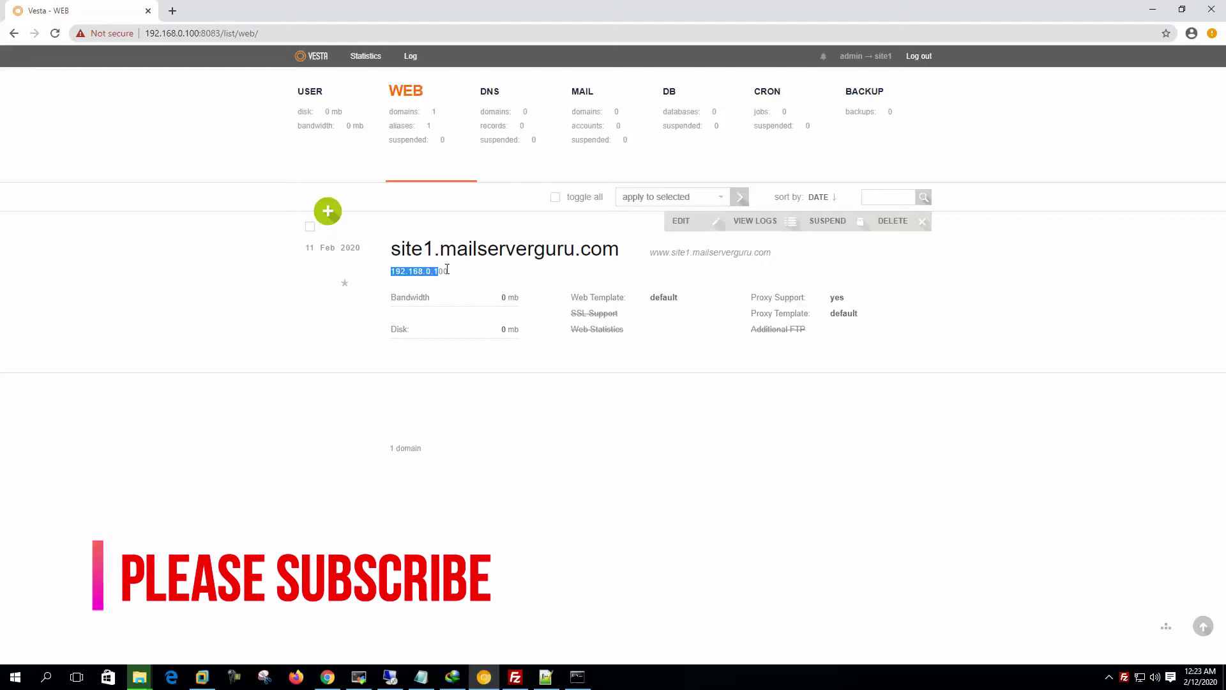
{"action": "left_click", "coordinate": [482, 279]}
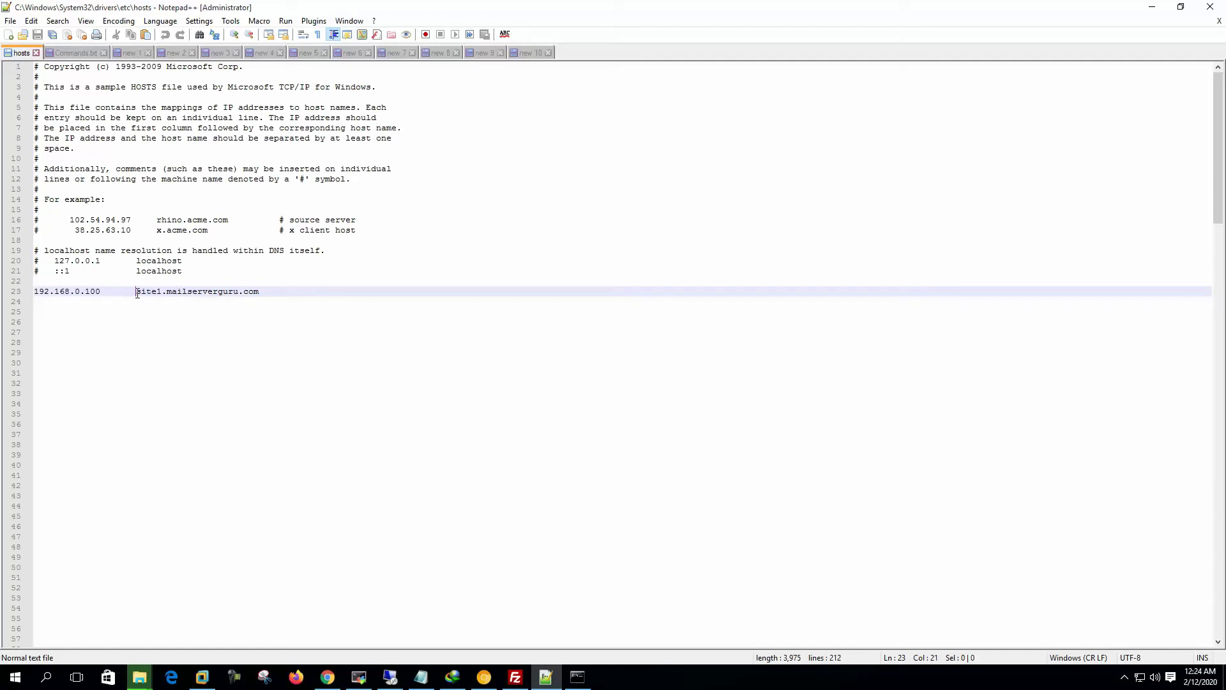
Step: Copy site1.mailserverguru.com from line 23 of the hosts file, then switch to Command Prompt
{"action": "left_click_drag", "start_coordinate": [137, 293], "coordinate": [263, 291]}
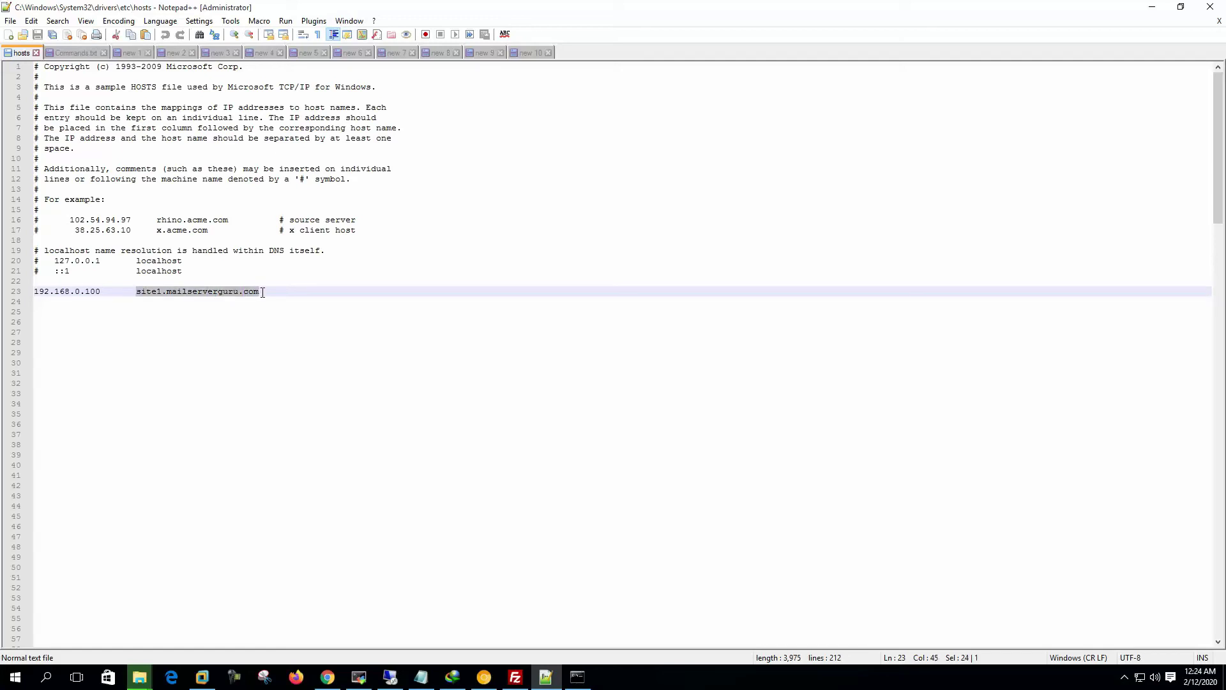
{"action": "right_click", "coordinate": [196, 286]}
{"action": "left_click", "coordinate": [192, 291]}
{"action": "double_click", "coordinate": [203, 291]}
{"action": "left_click", "coordinate": [139, 292]}
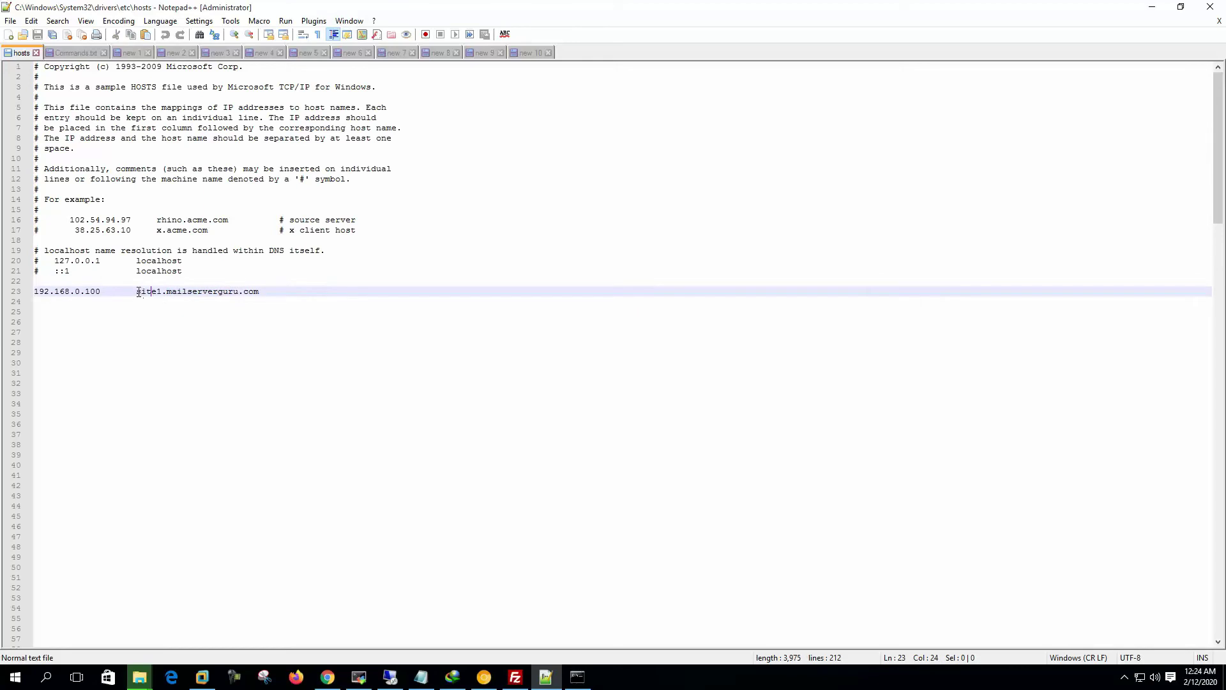
{"action": "left_click_drag", "start_coordinate": [139, 293], "coordinate": [272, 291]}
{"action": "right_click", "coordinate": [230, 297]}
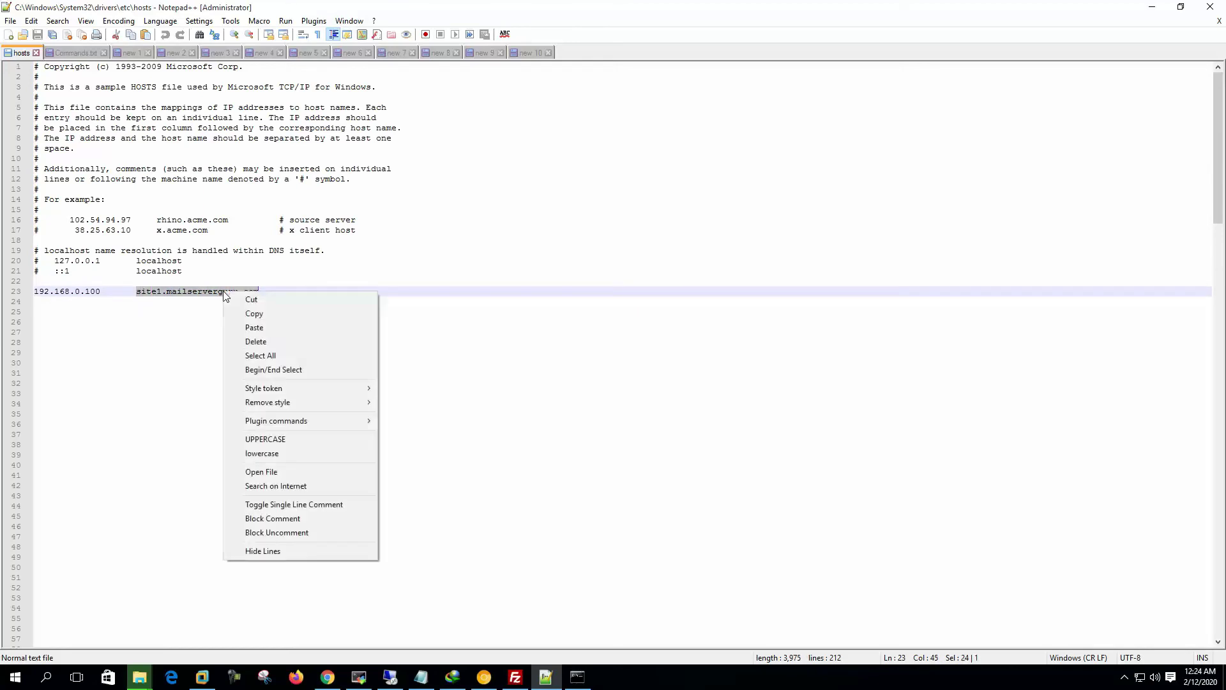
{"action": "left_click", "coordinate": [246, 314]}
{"action": "left_click", "coordinate": [102, 292]}
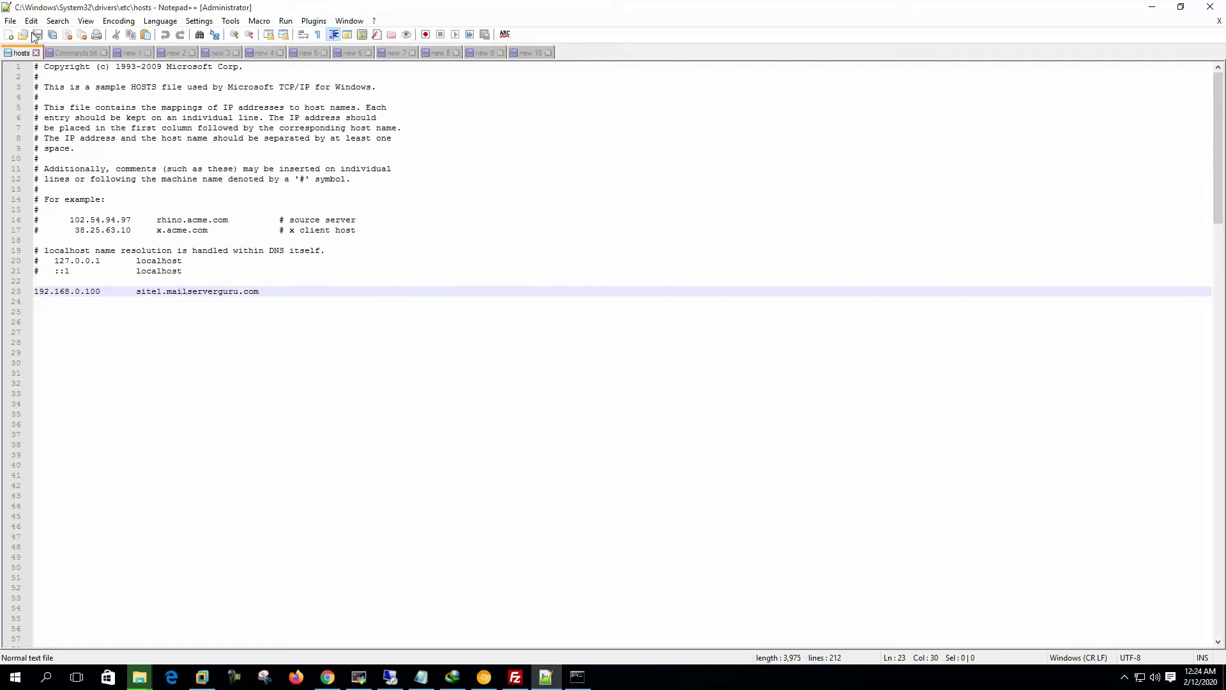
{"action": "left_click", "coordinate": [577, 677]}
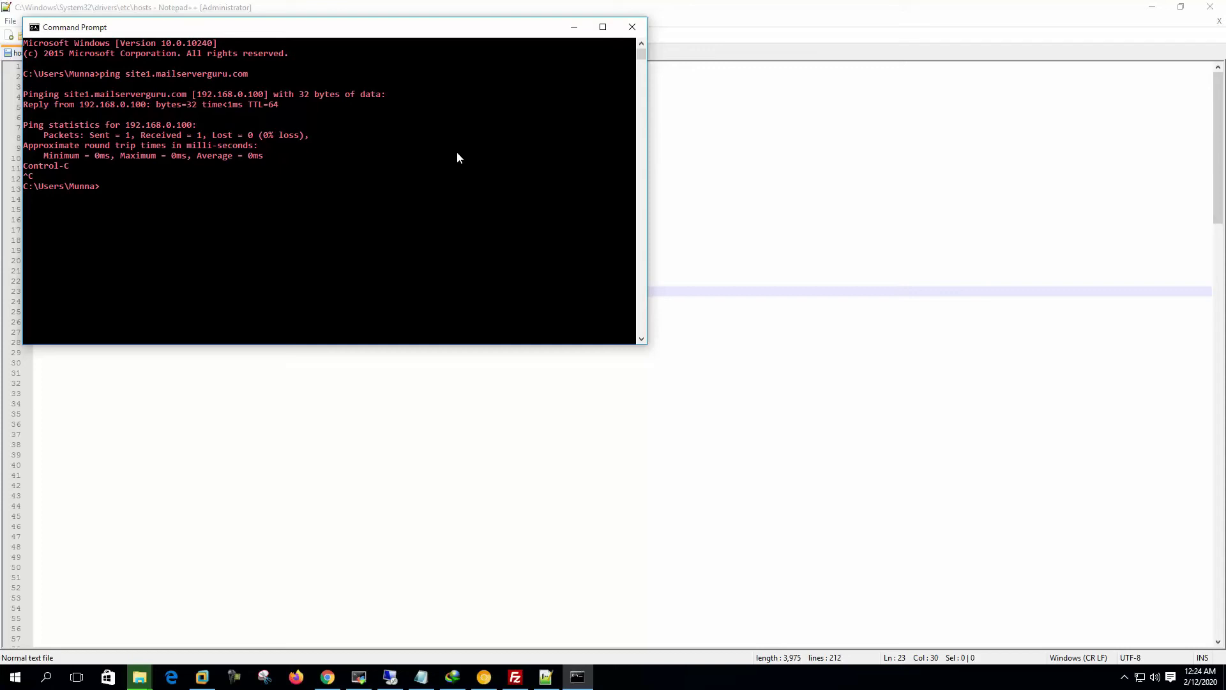
Step: Re-run the ping to site1.mailserverguru.com, getting 4 of 4 replies from 192.168.0.100
{"action": "key", "text": "Up"}
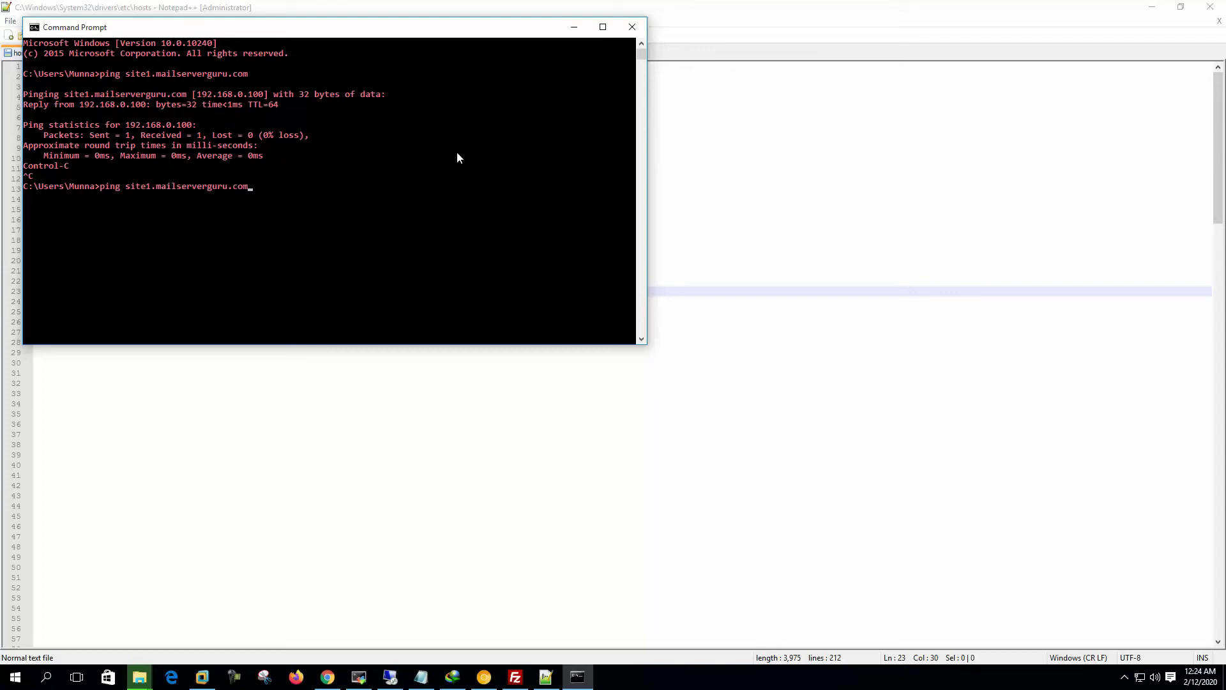
{"action": "key", "text": "Return"}
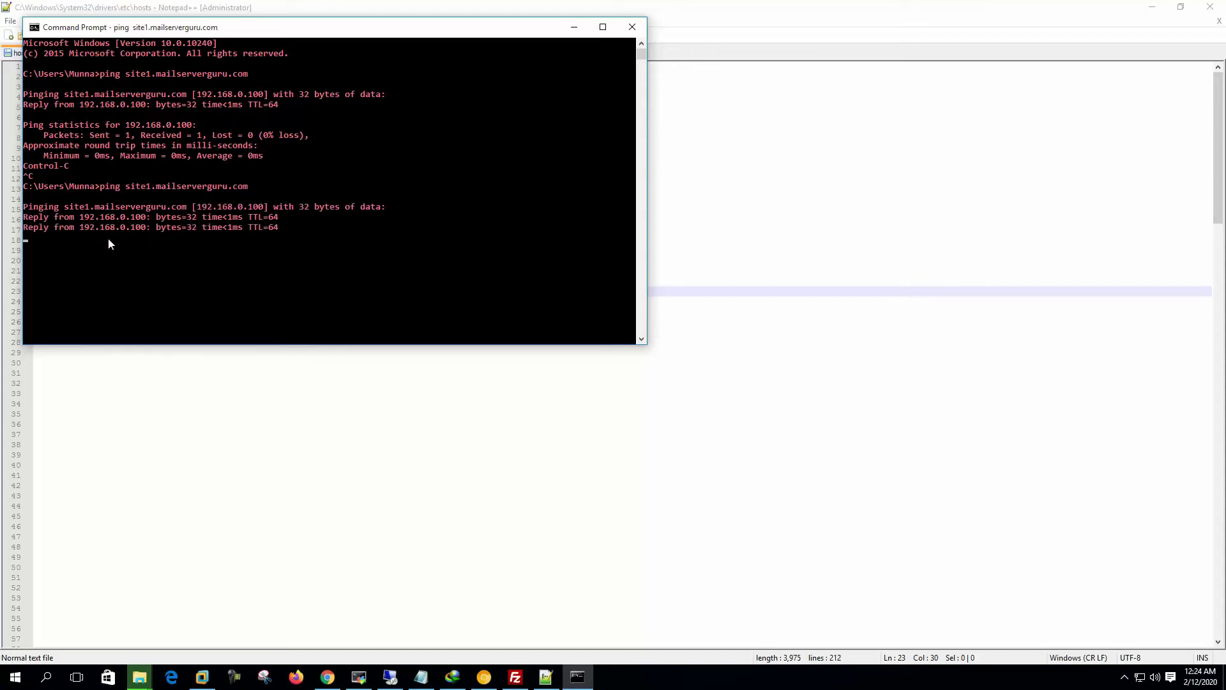
{"action": "key", "text": "Return"}
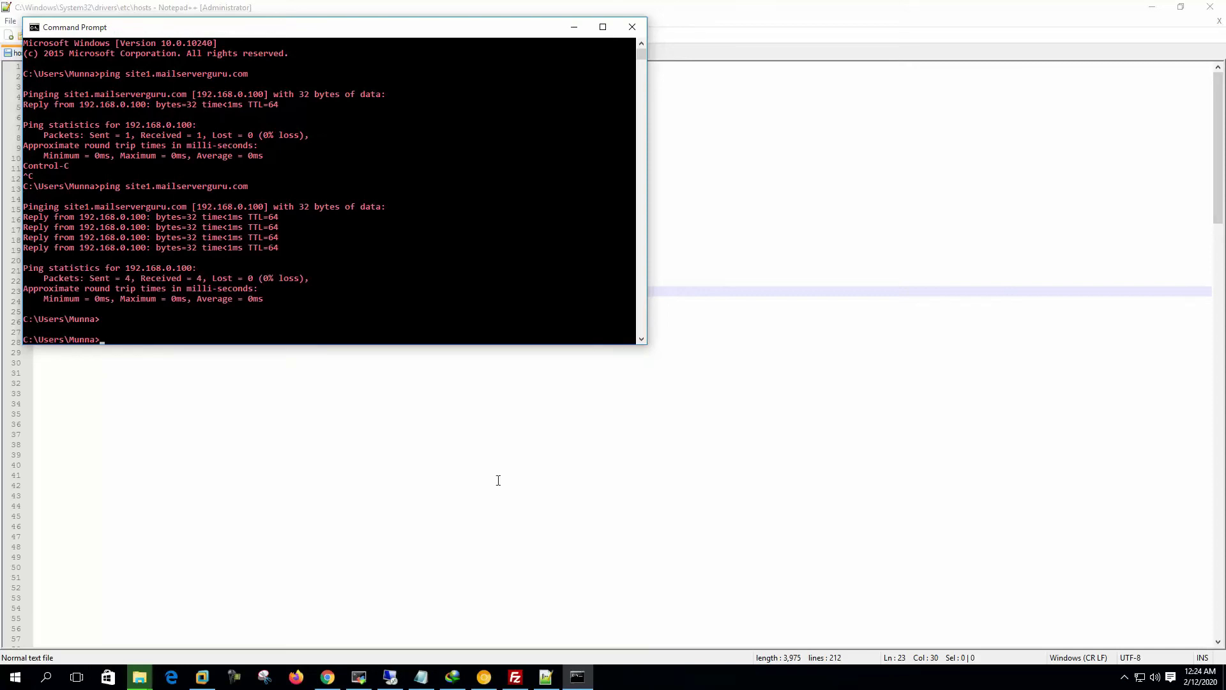
{"action": "left_click", "coordinate": [483, 677]}
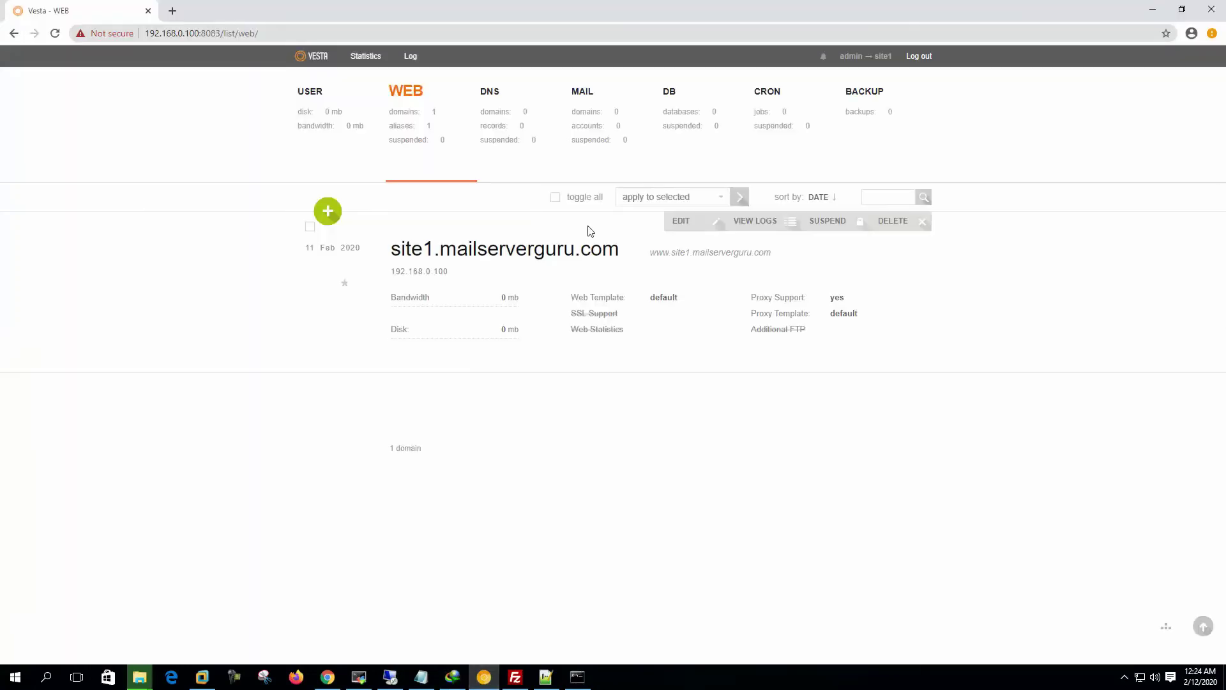
Step: Load site1.mailserverguru.com in a new Chrome tab, which shows a 403 Forbidden page
{"action": "left_click", "coordinate": [171, 12]}
{"action": "right_click", "coordinate": [236, 30]}
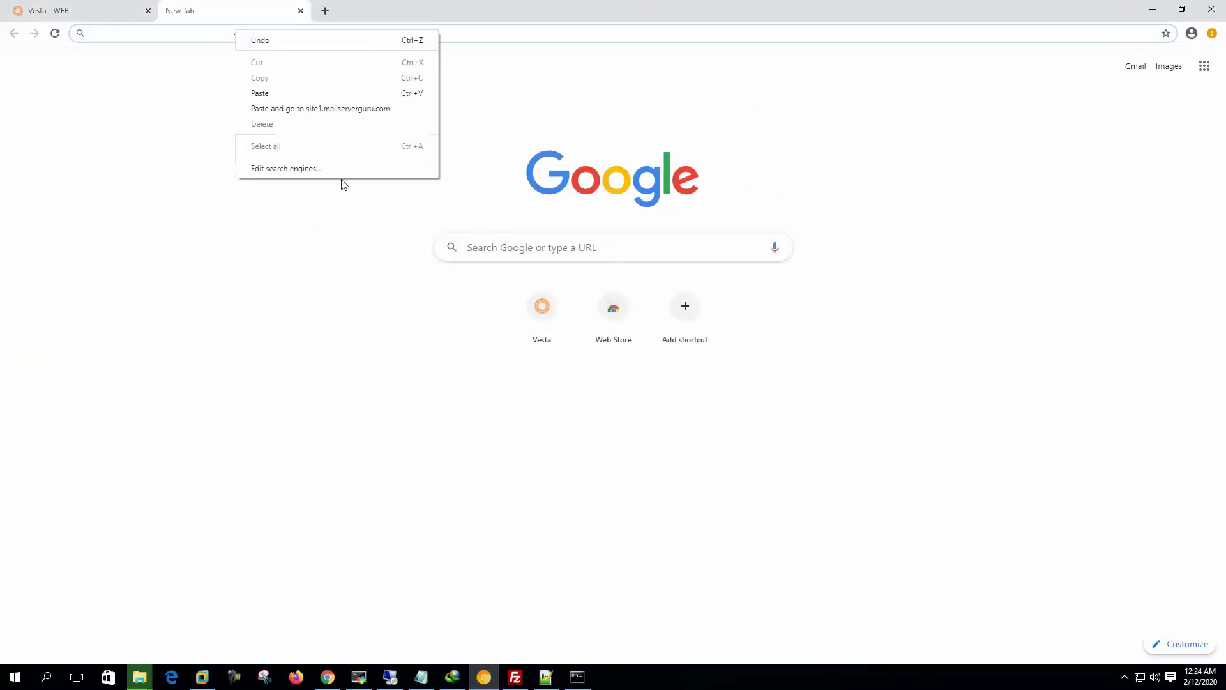
{"action": "left_click", "coordinate": [320, 109]}
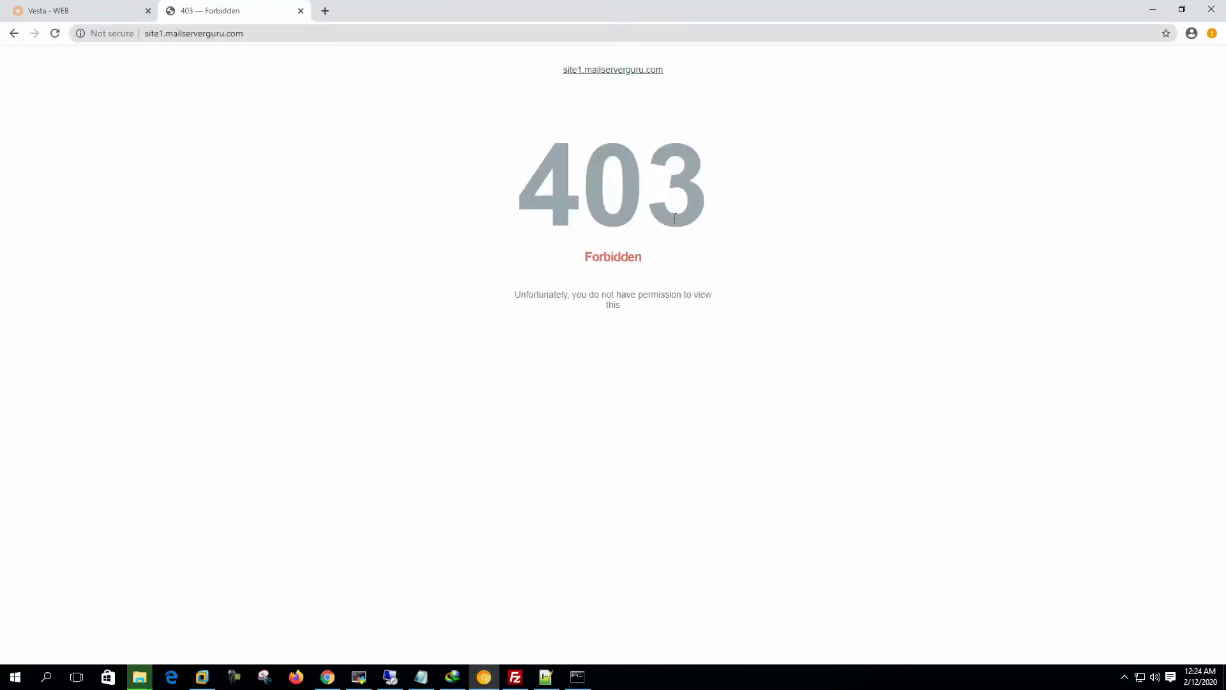
{"action": "left_click", "coordinate": [285, 32]}
{"action": "left_click", "coordinate": [286, 33]}
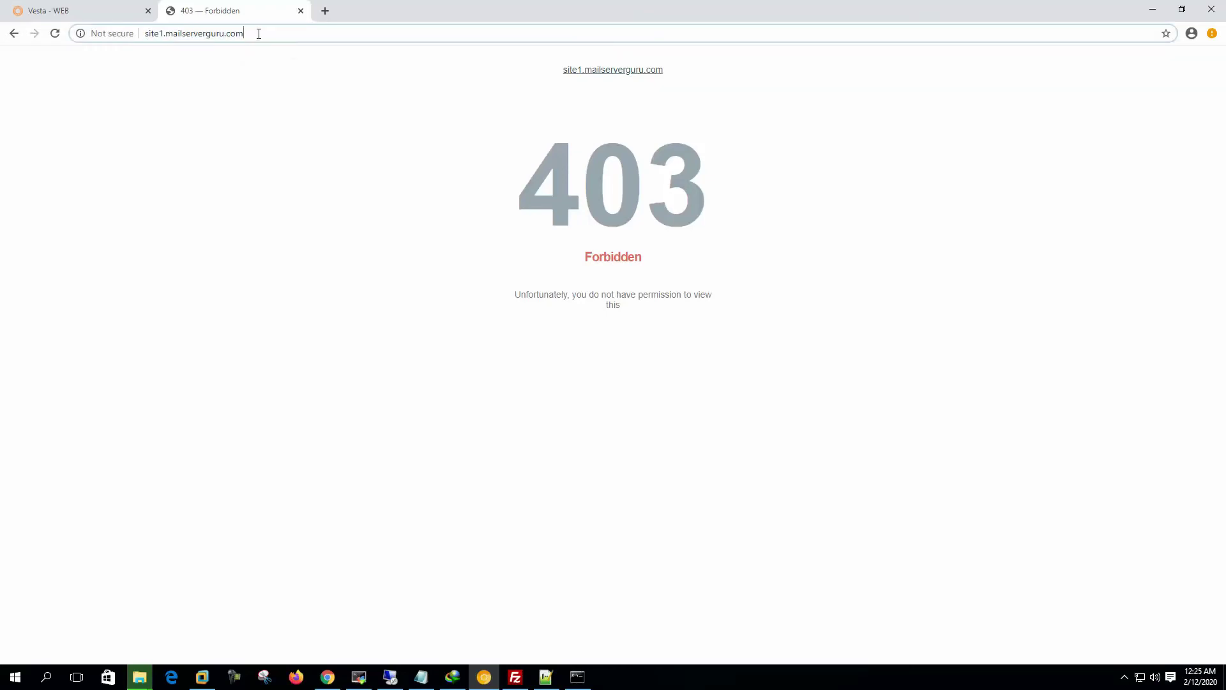
Step: Load site1.mailserverguru.com/page1.html and check its text content
{"action": "type", "text": "/p"}
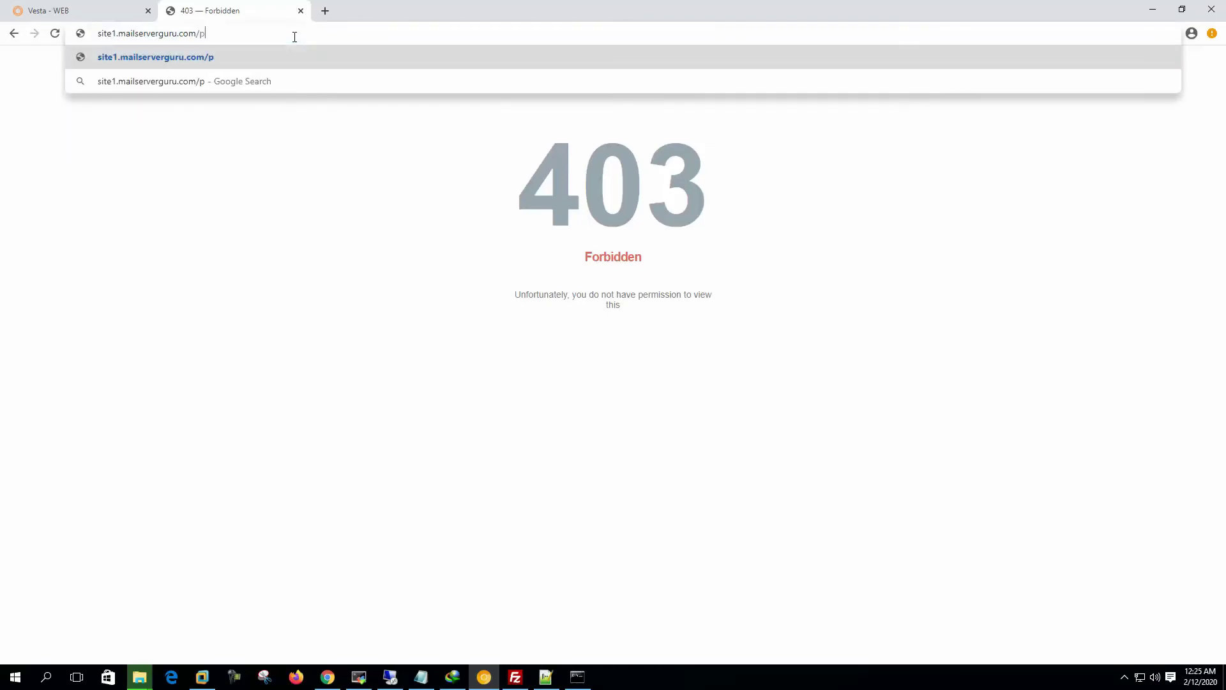
{"action": "type", "text": "age1.html"}
{"action": "key", "text": "Return"}
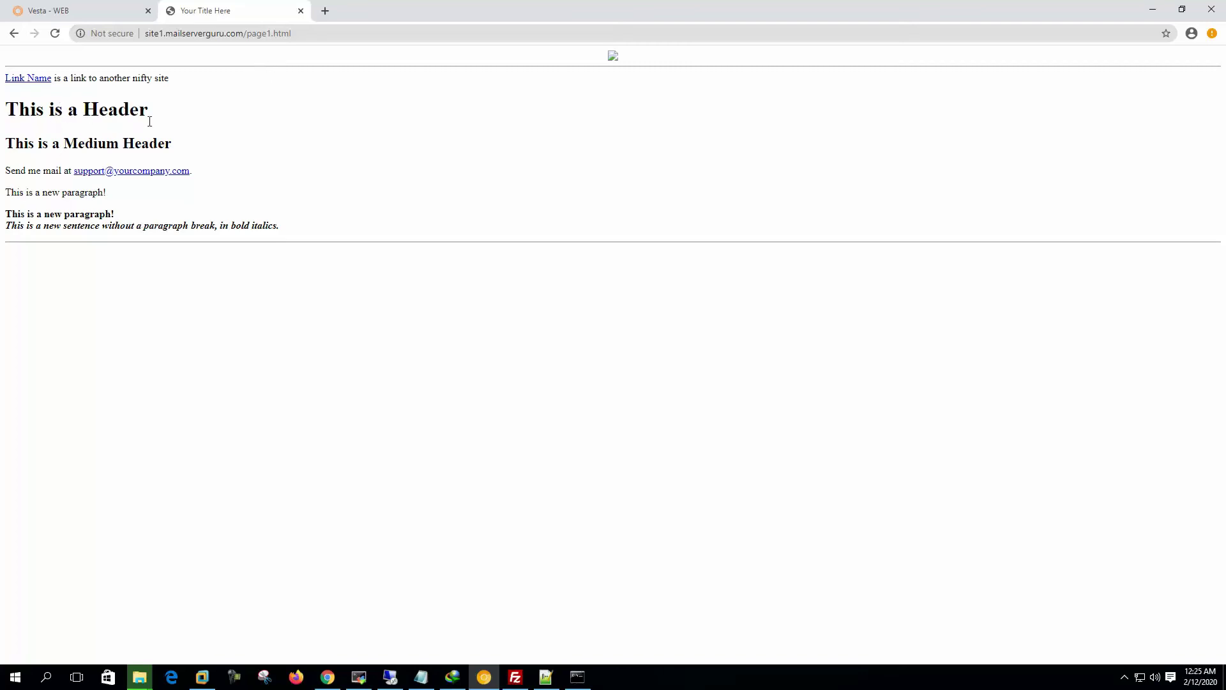
{"action": "left_click_drag", "start_coordinate": [312, 255], "coordinate": [4, 103]}
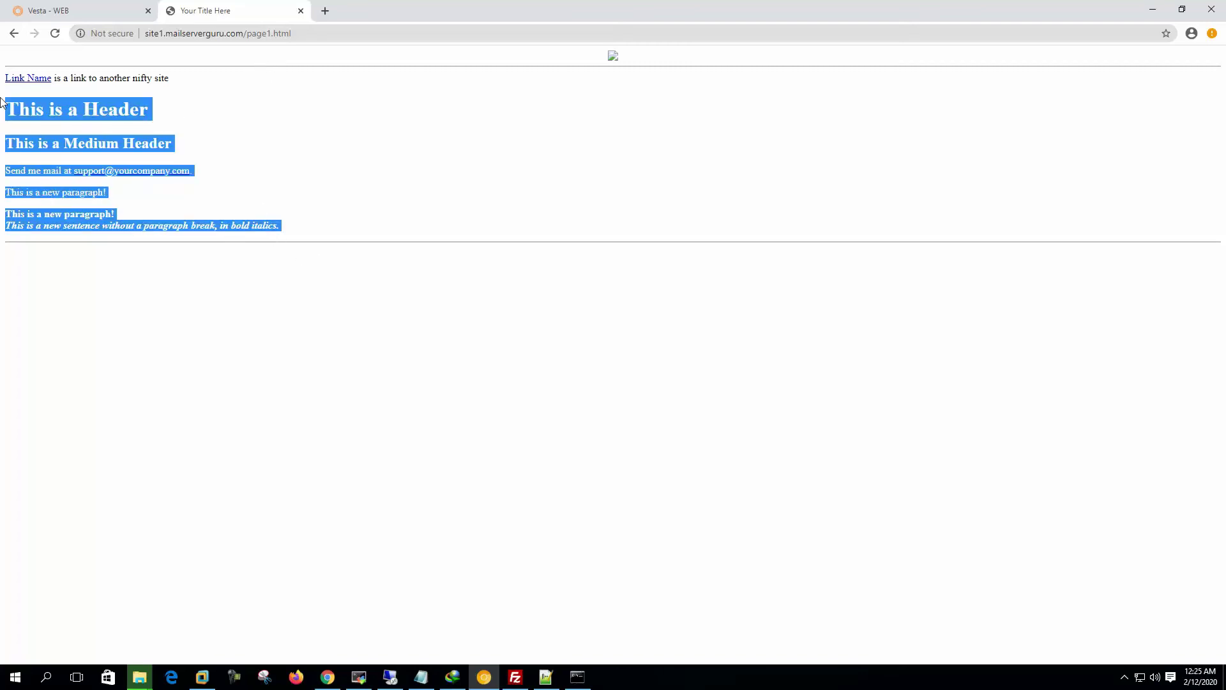
{"action": "left_click", "coordinate": [129, 138]}
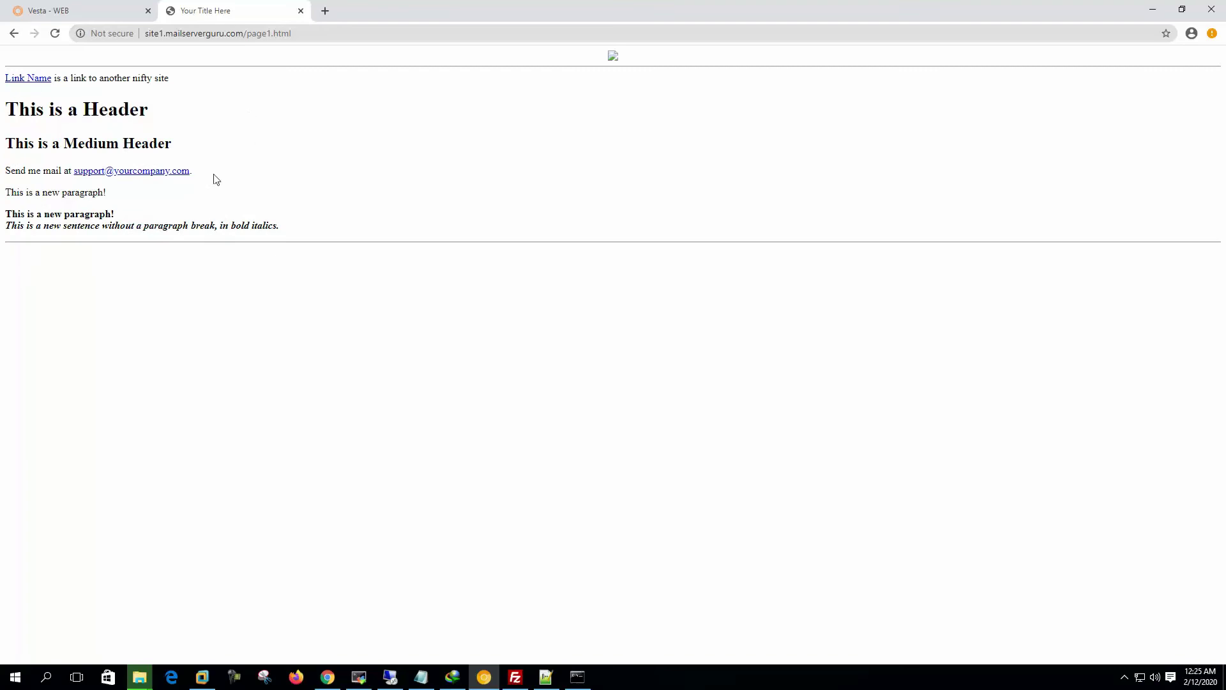
Step: Change the address to page2.html, load it, then return to the Vesta tab
{"action": "left_click", "coordinate": [317, 34]}
{"action": "left_click", "coordinate": [317, 33]}
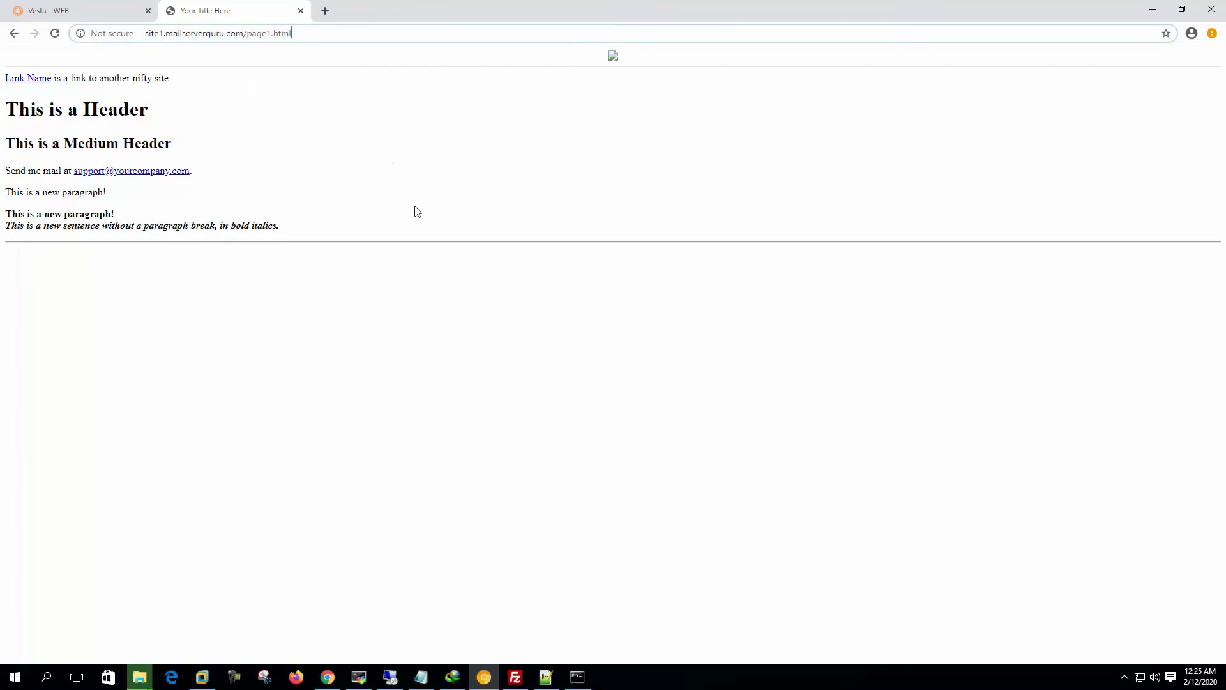
{"action": "key", "text": "BackSpace"}
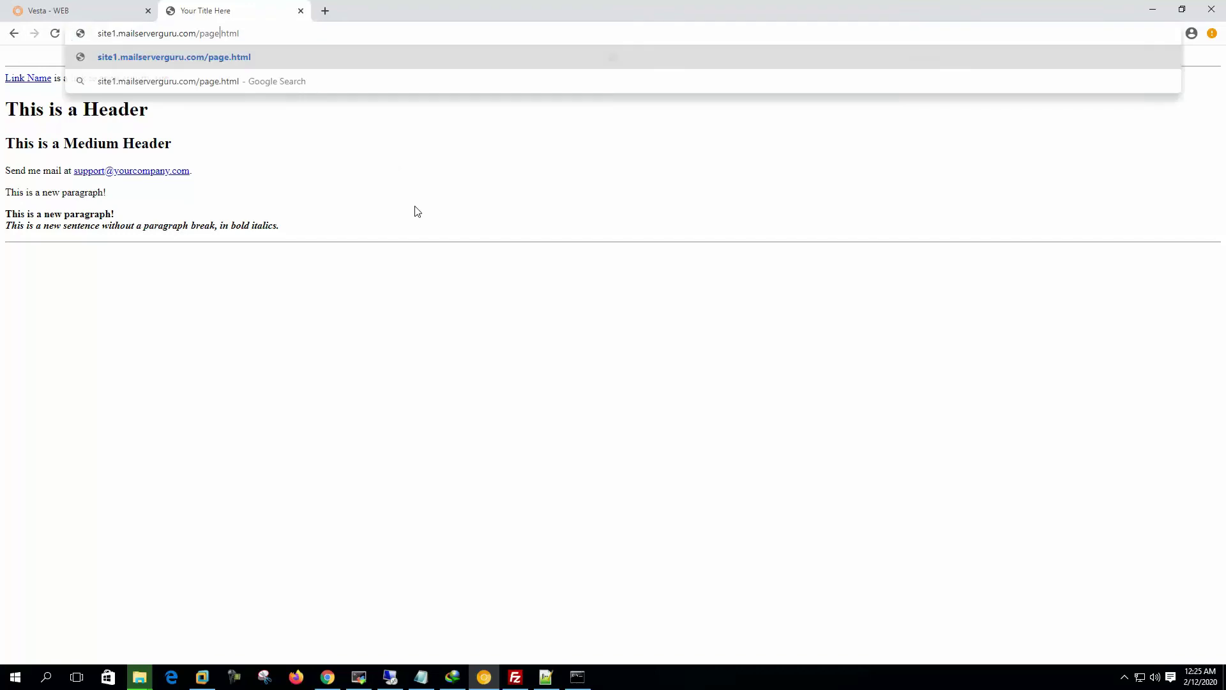
{"action": "type", "text": "2"}
{"action": "key", "text": "Return"}
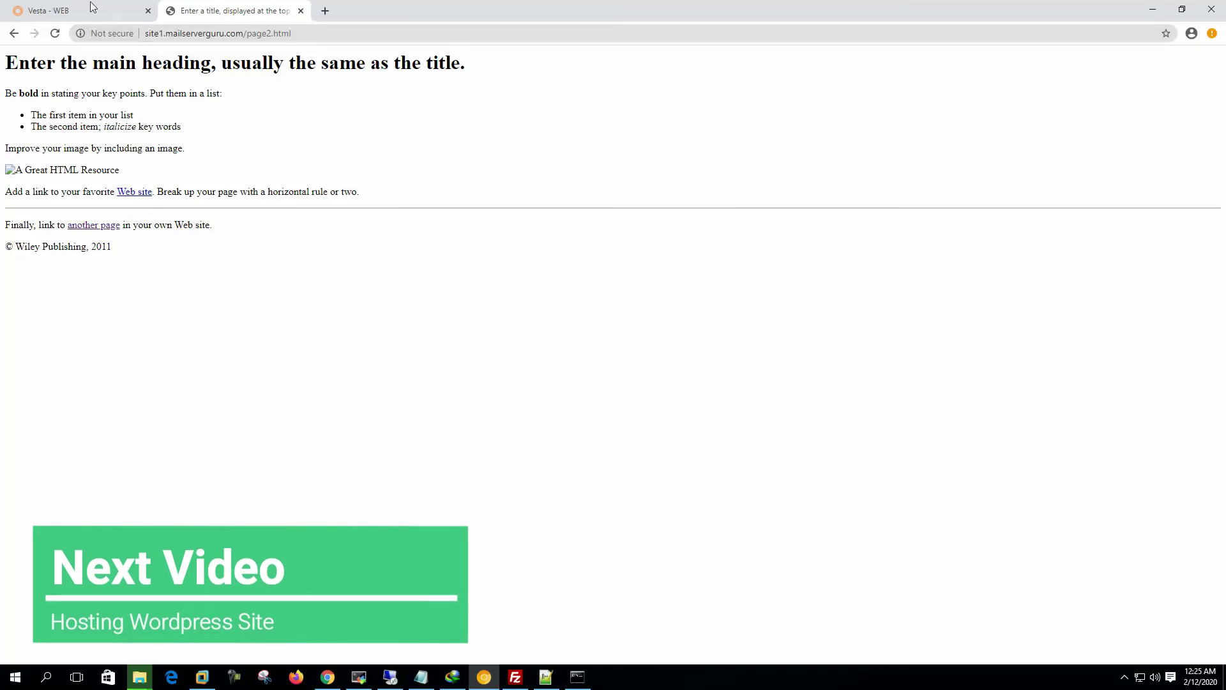
{"action": "key", "text": "ctrl+Tab"}
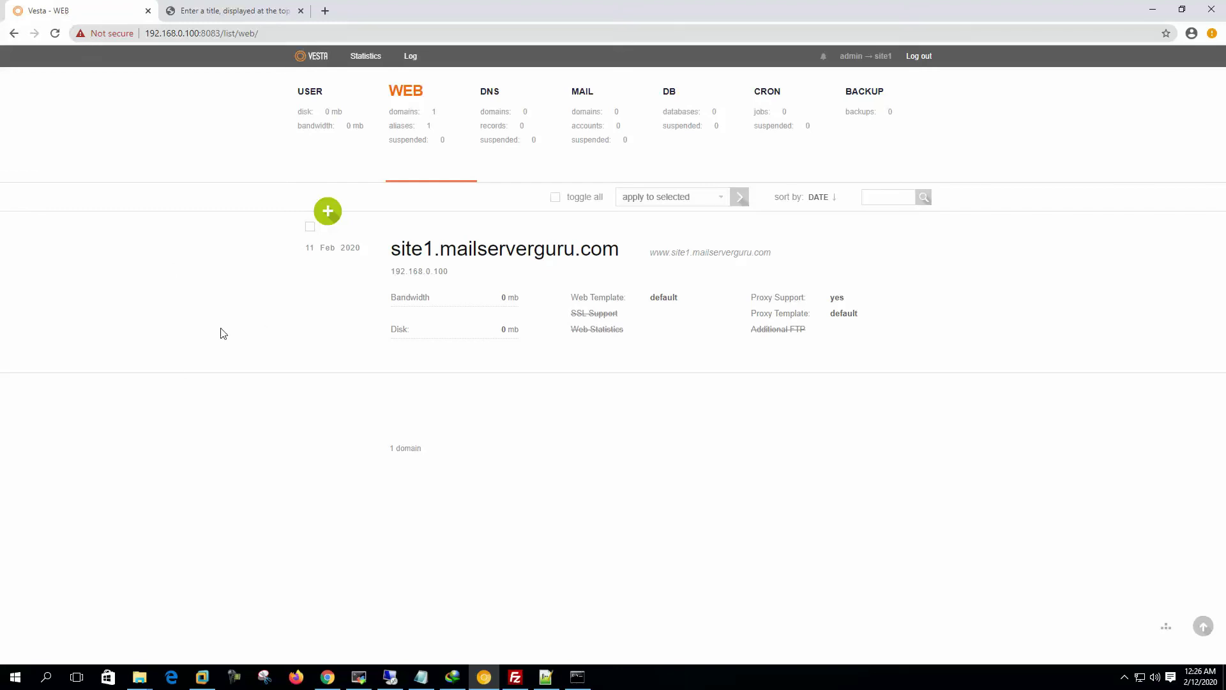
Step: Log out to the admin session, then log in as user site1
{"action": "left_click", "coordinate": [316, 112]}
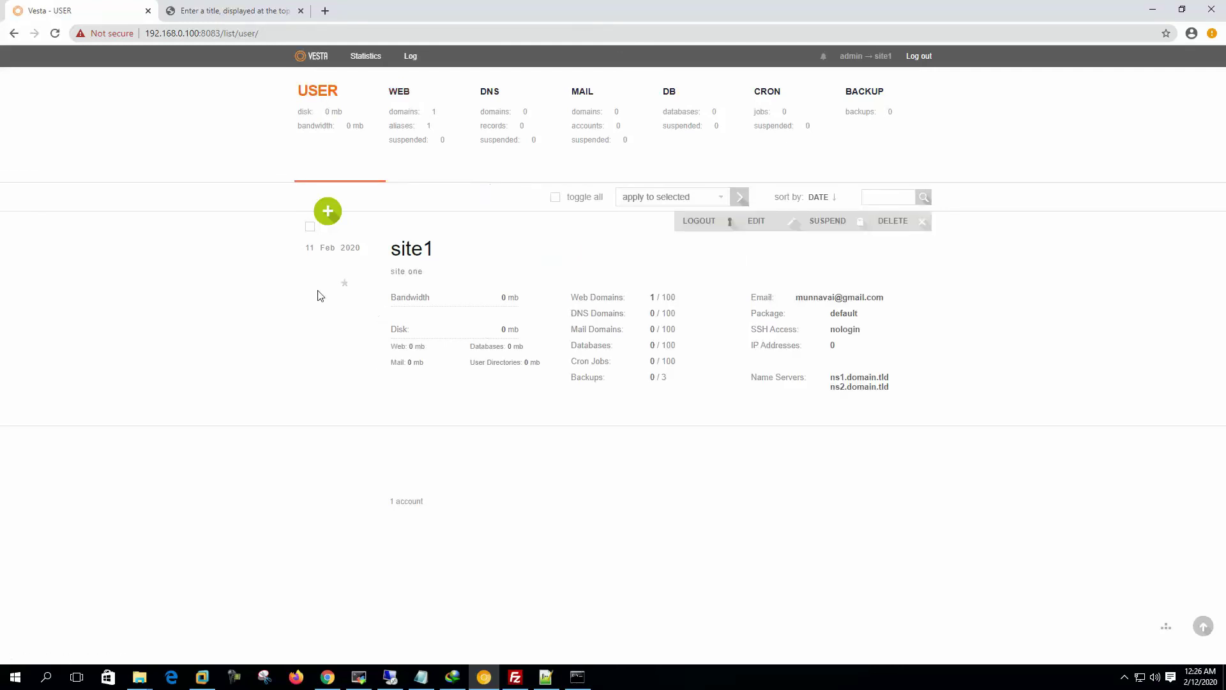
{"action": "left_click", "coordinate": [920, 58]}
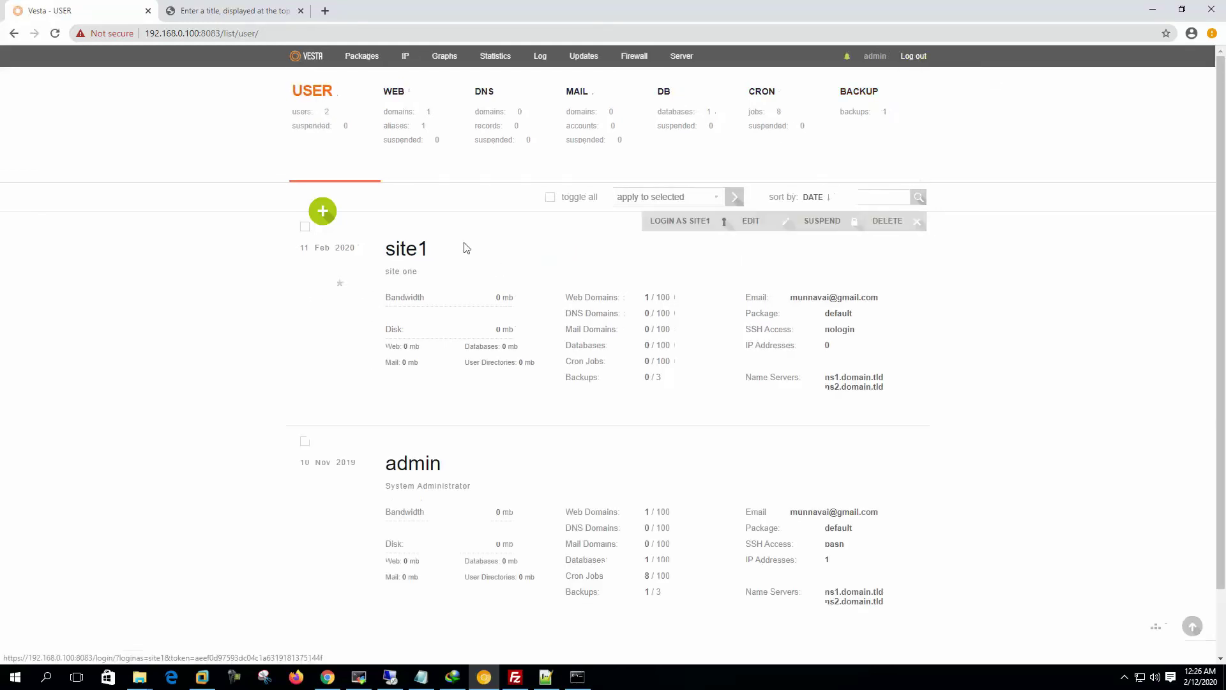
{"action": "mouse_move", "coordinate": [438, 279]}
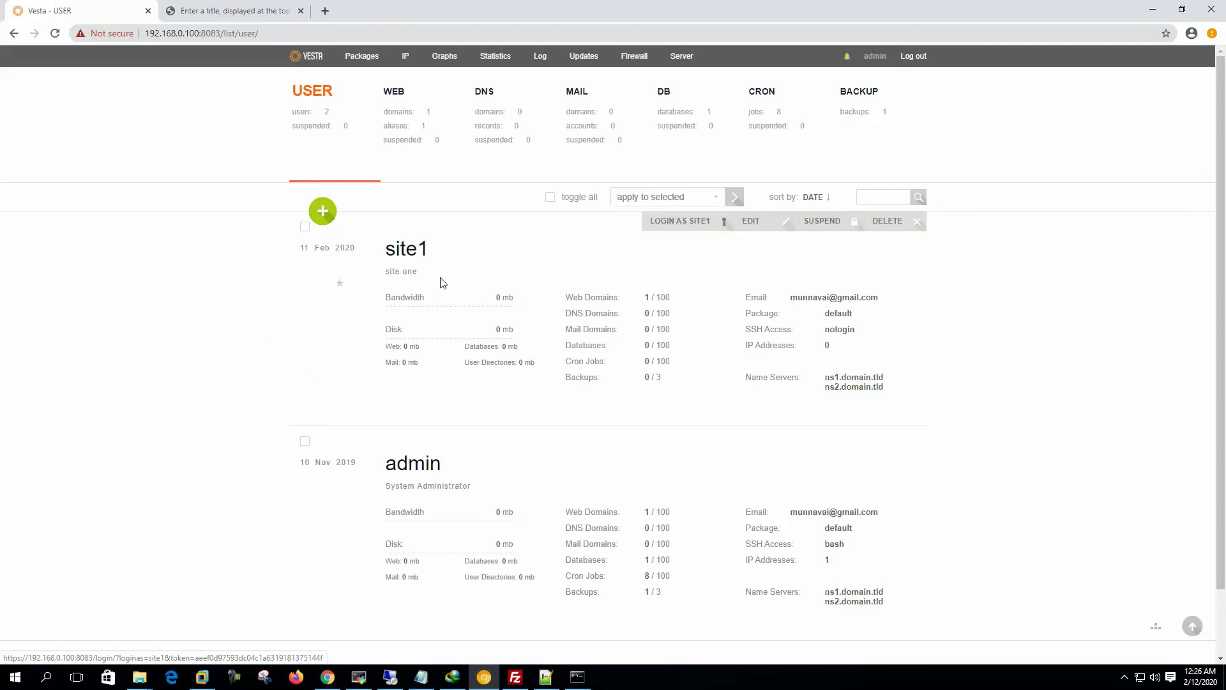
{"action": "left_click", "coordinate": [693, 227]}
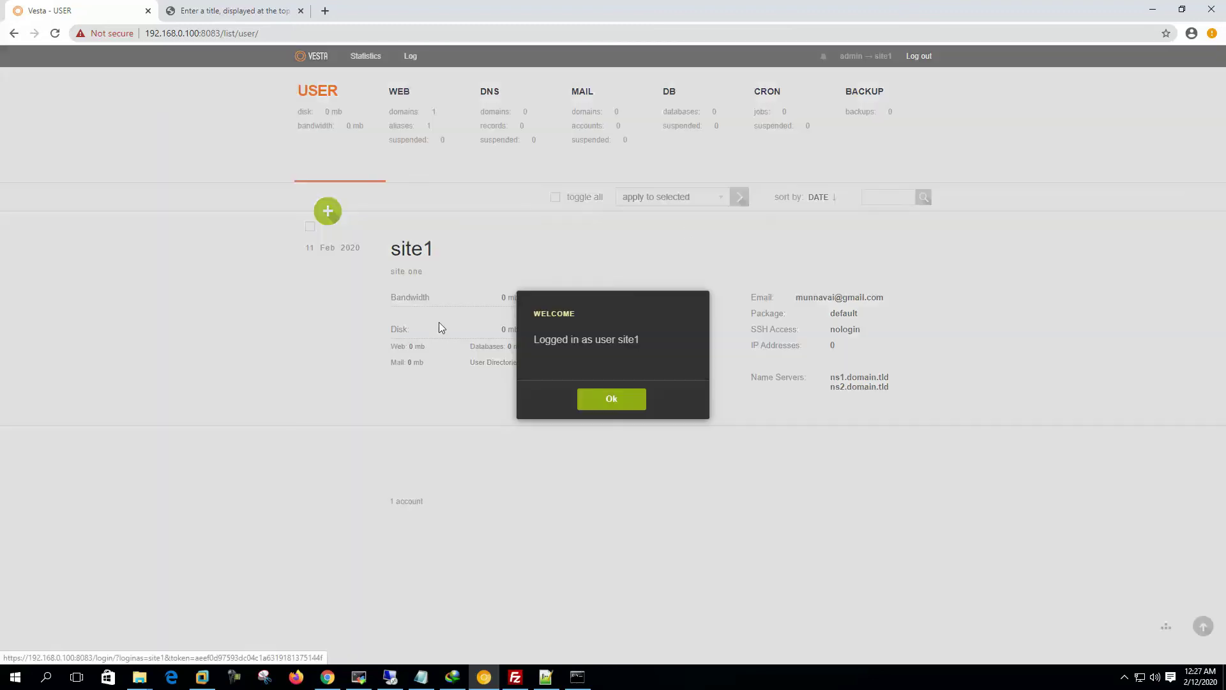
{"action": "left_click", "coordinate": [591, 404]}
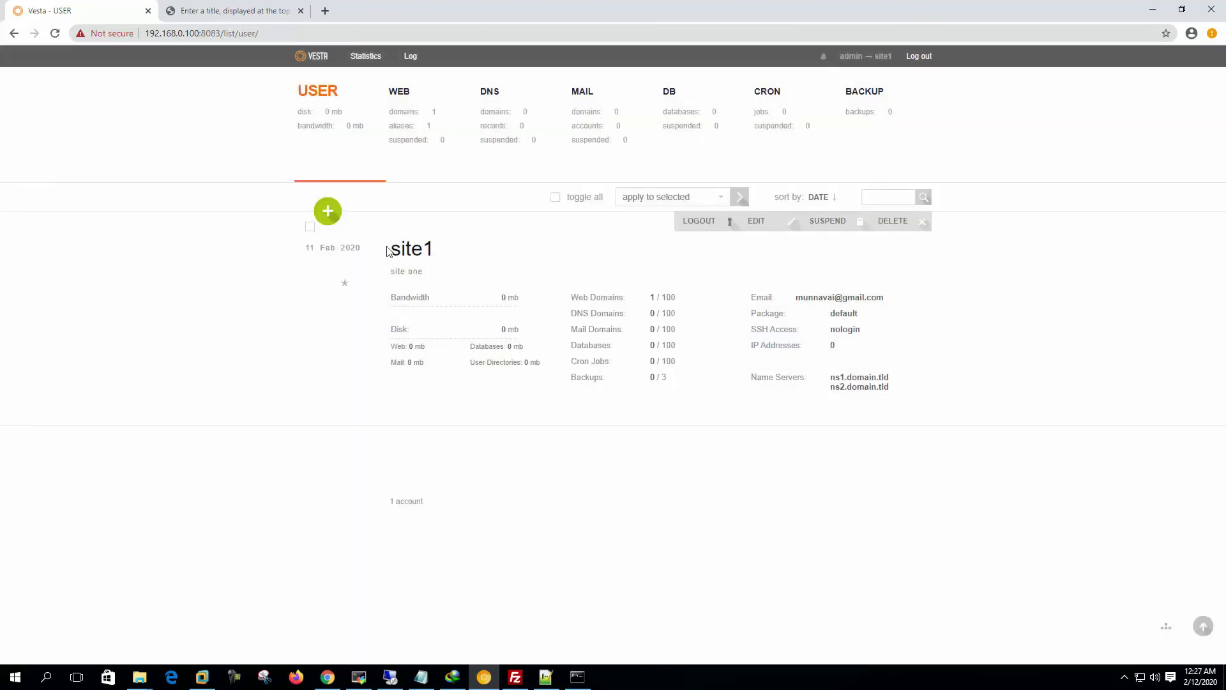
Step: View site1's WEB list showing site1.mailserverguru.com, then switch to FileZilla
{"action": "left_click_drag", "start_coordinate": [395, 249], "coordinate": [617, 252]}
{"action": "left_click", "coordinate": [410, 125]}
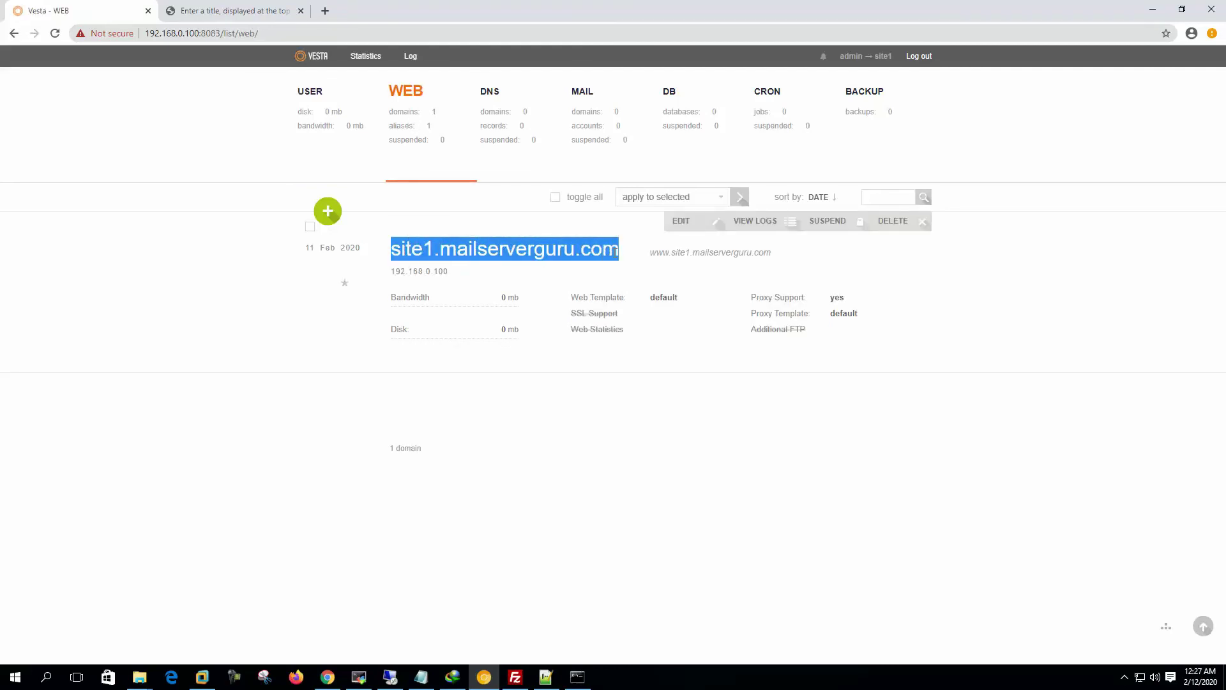
{"action": "left_click", "coordinate": [632, 252]}
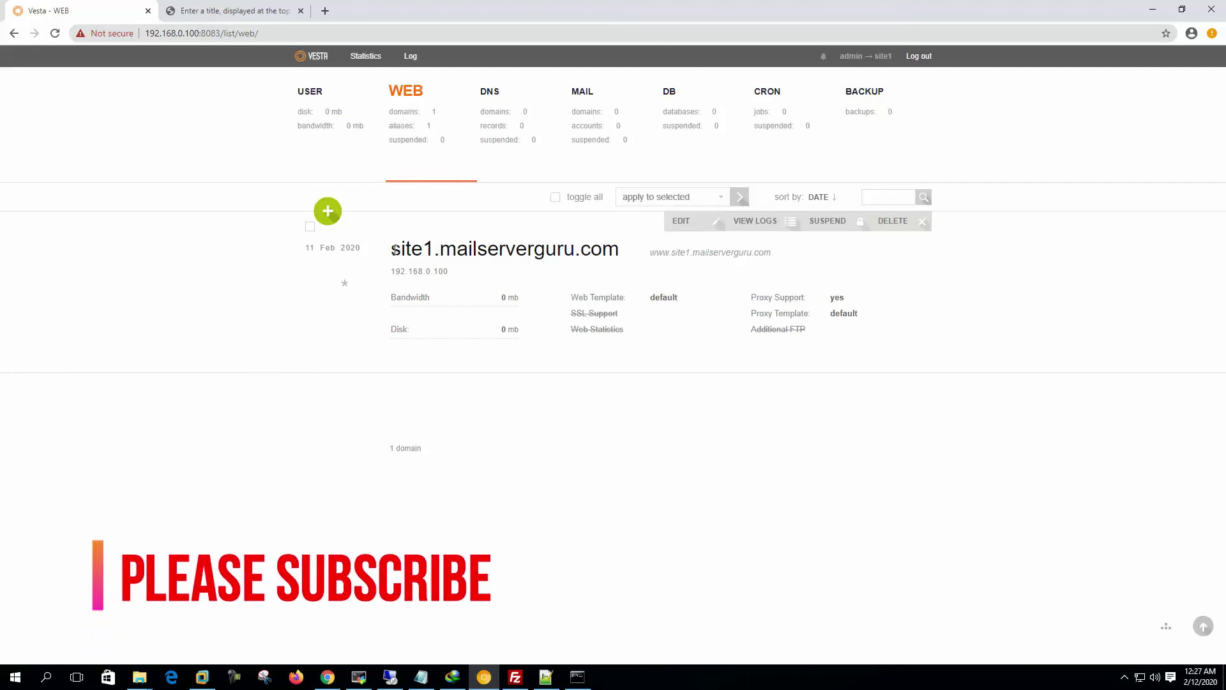
{"action": "left_click_drag", "start_coordinate": [392, 249], "coordinate": [617, 250]}
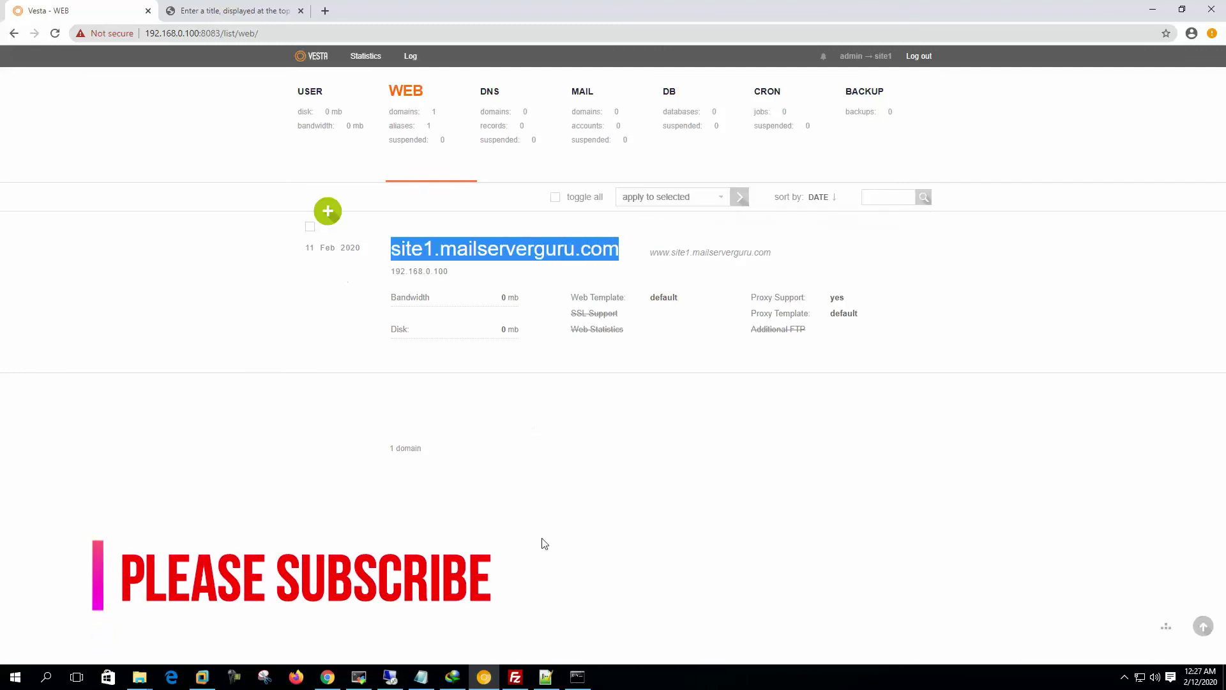
{"action": "left_click", "coordinate": [516, 678]}
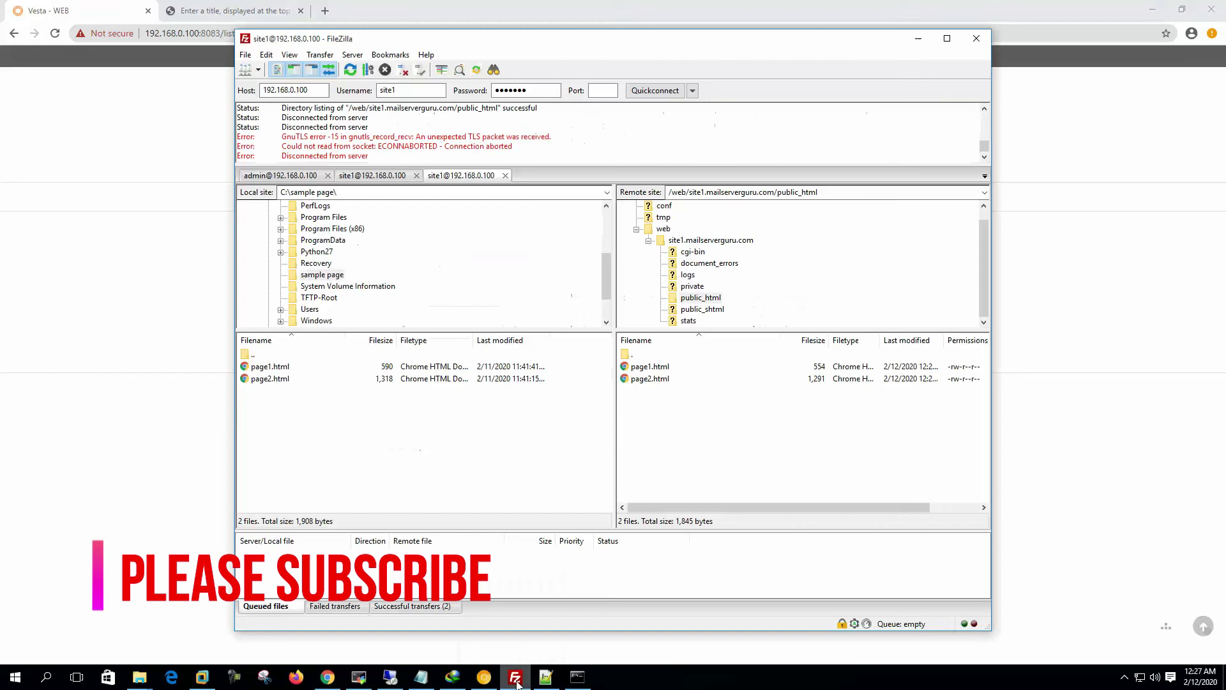
{"action": "double_click", "coordinate": [315, 90]}
{"action": "key", "text": "Tab"}
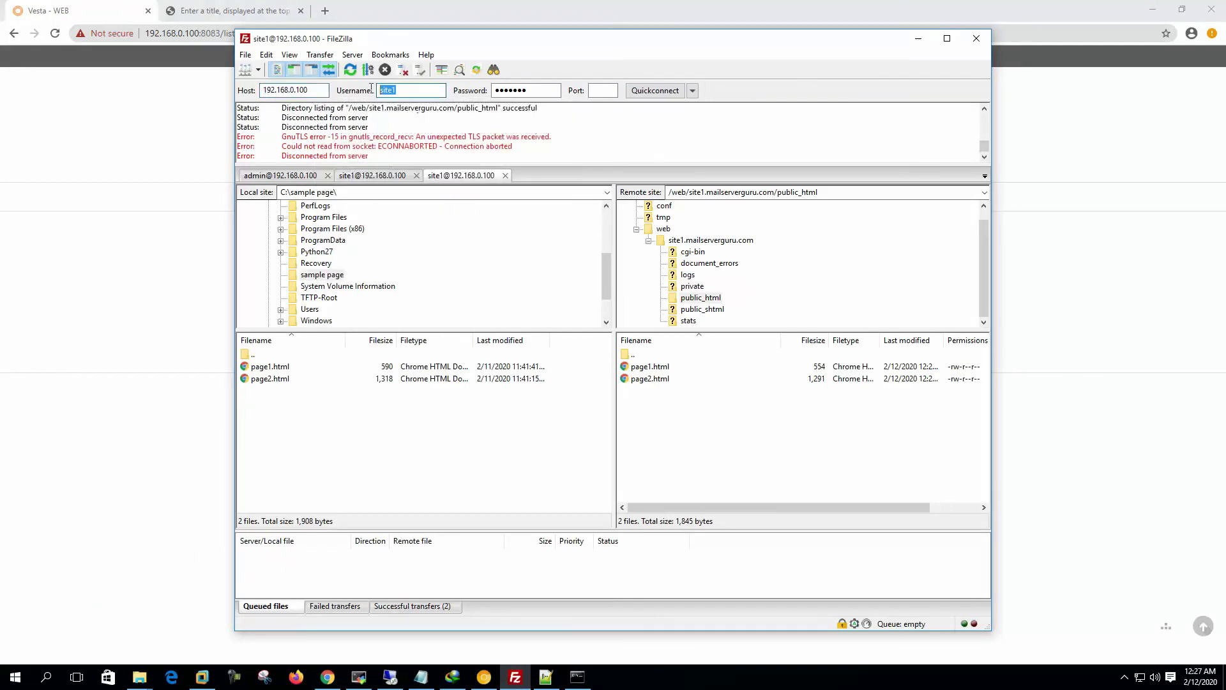
{"action": "key", "text": "Tab"}
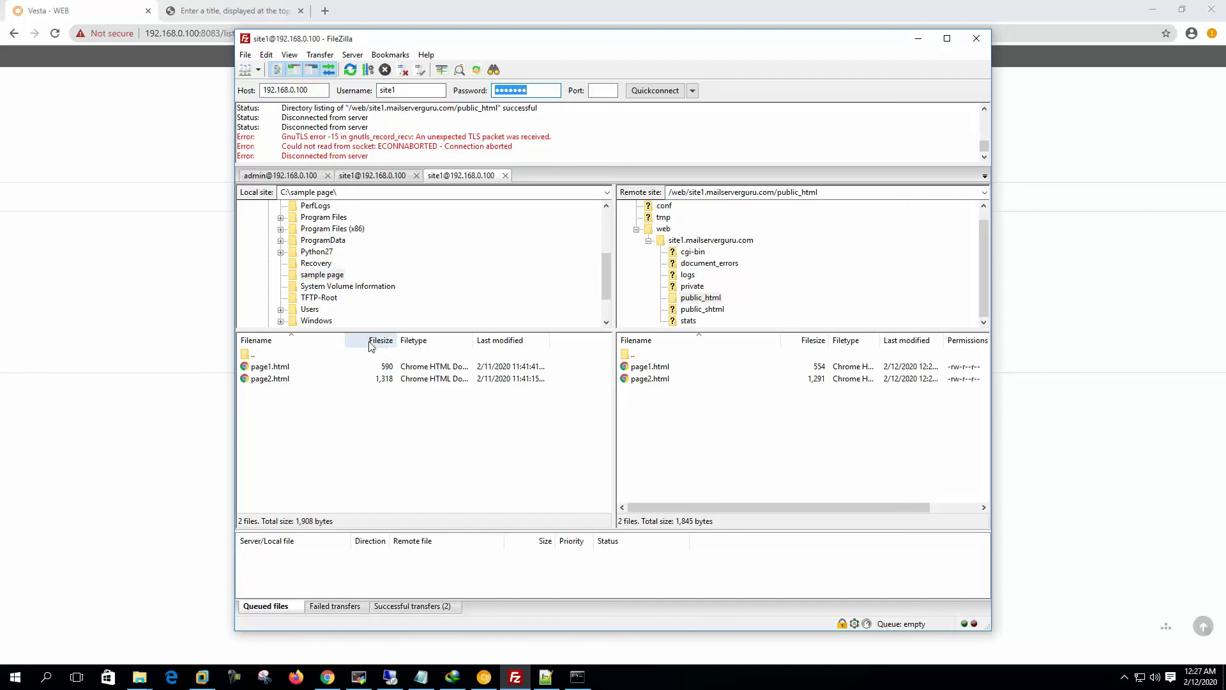
{"action": "left_click", "coordinate": [701, 298]}
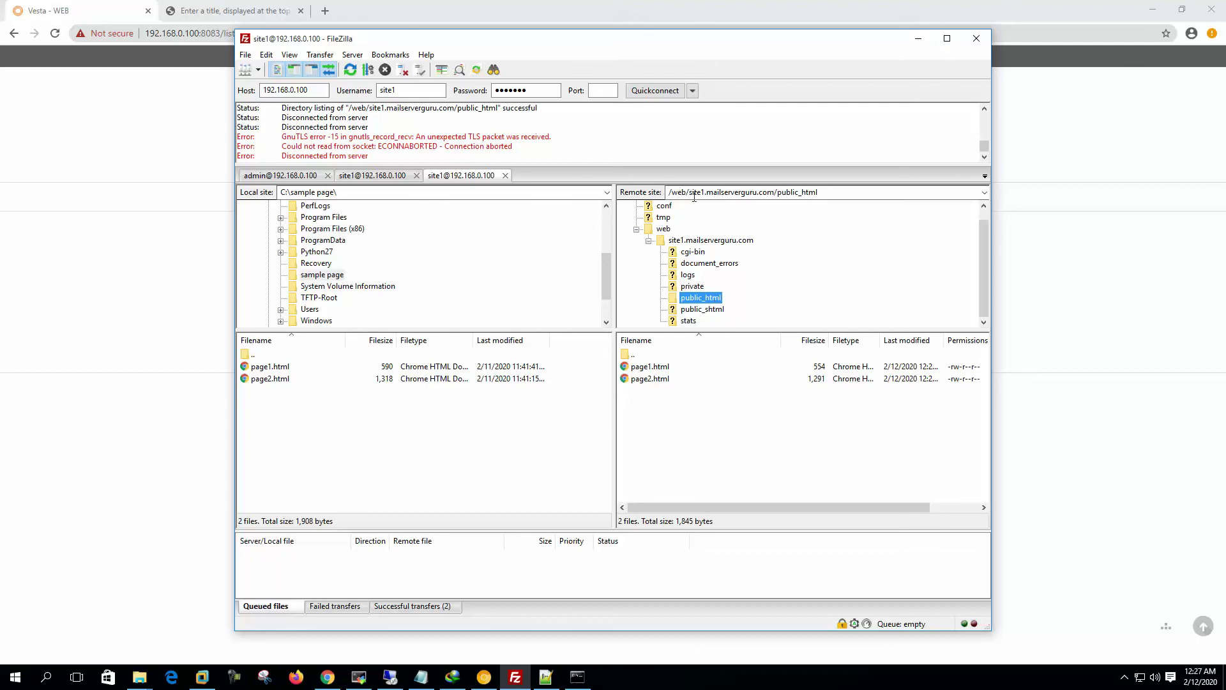
{"action": "left_click", "coordinate": [755, 192]}
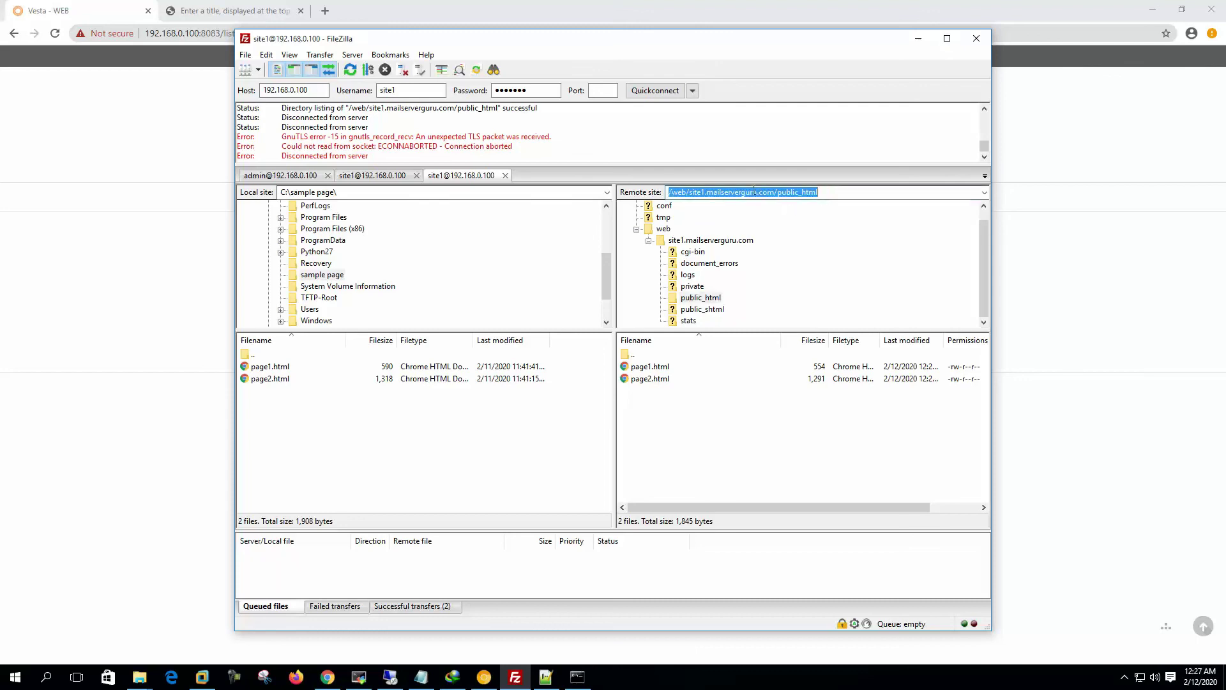
{"action": "left_click", "coordinate": [858, 193]}
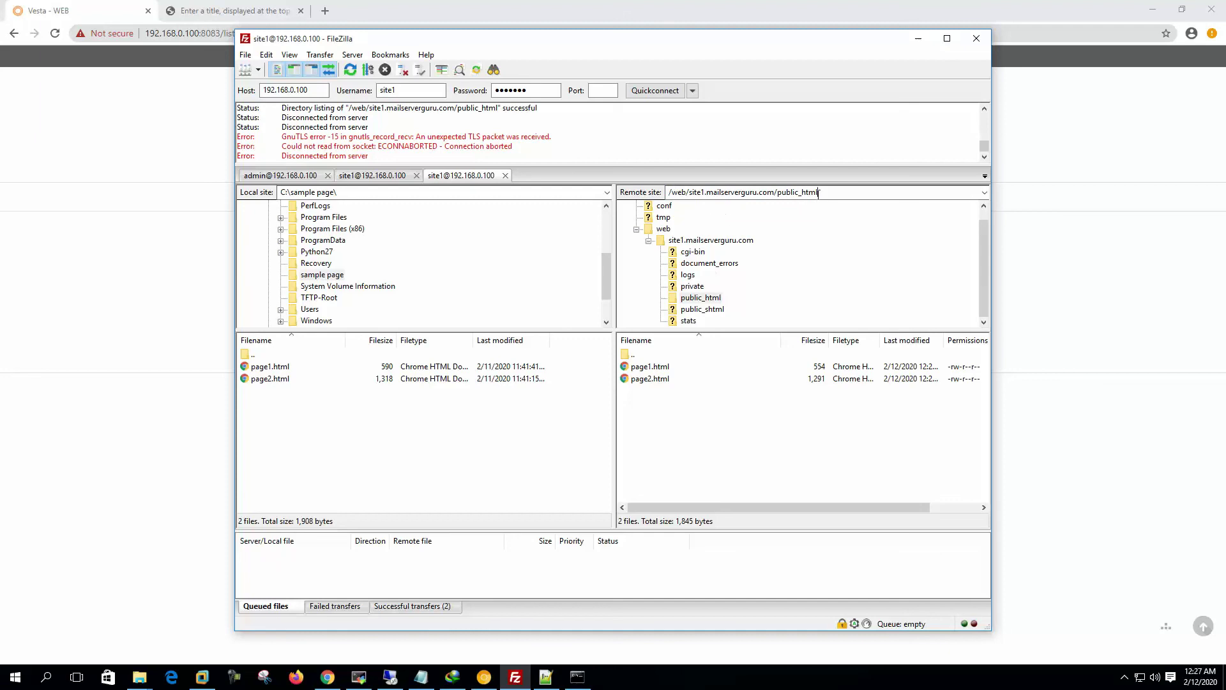
{"action": "left_click", "coordinate": [710, 299]}
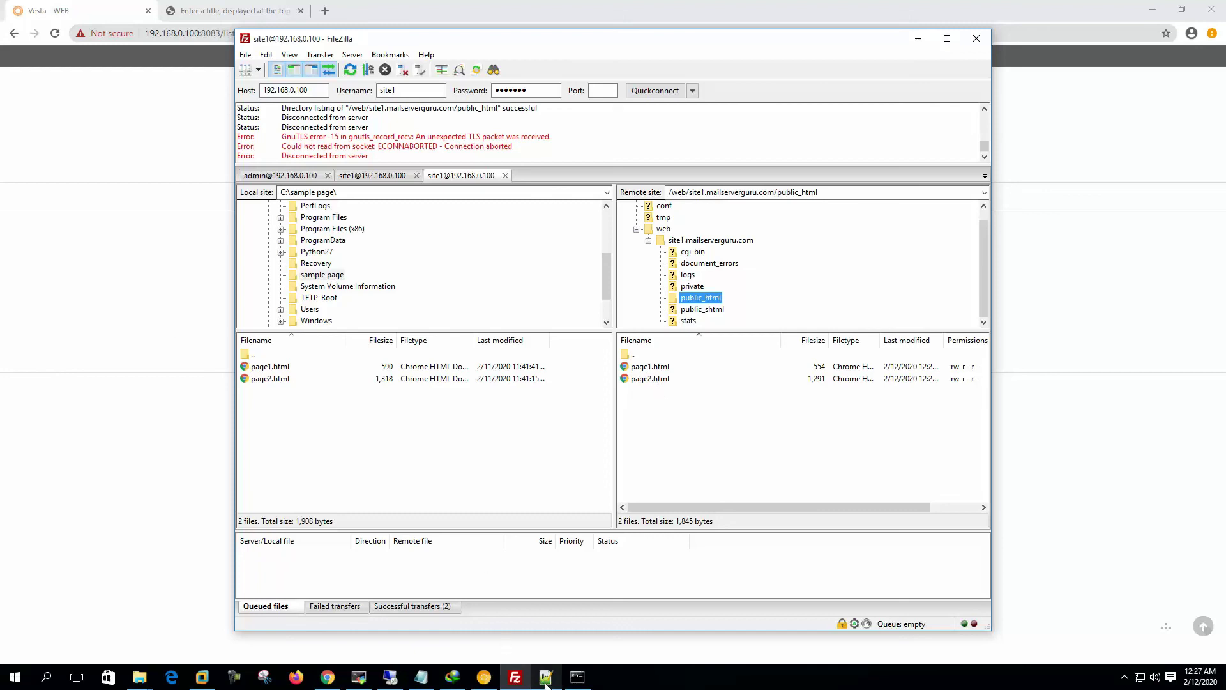
{"action": "key", "text": "alt+Tab"}
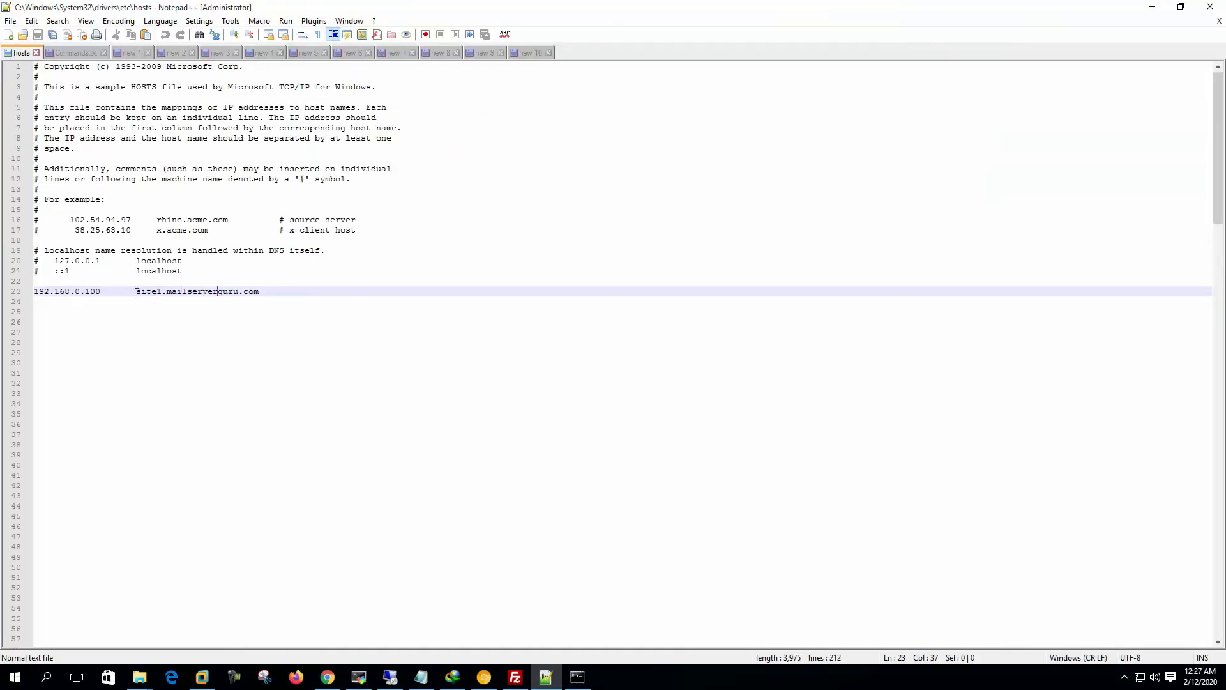
Step: Highlight site1.mailserverguru.com in the line 23 hosts entry for 192.168.0.100
{"action": "left_click_drag", "start_coordinate": [136, 294], "coordinate": [271, 292]}
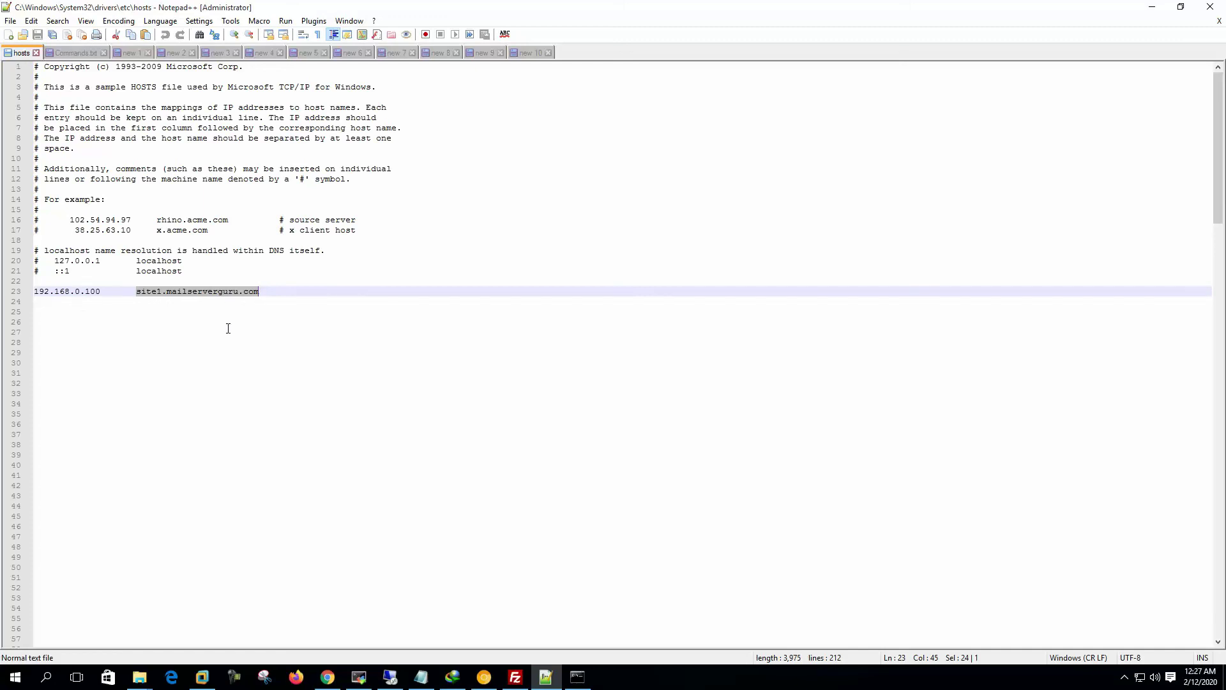
Step: Bring up the Command Prompt ping results and highlight site1.mailserverguru.com
{"action": "left_click", "coordinate": [577, 676]}
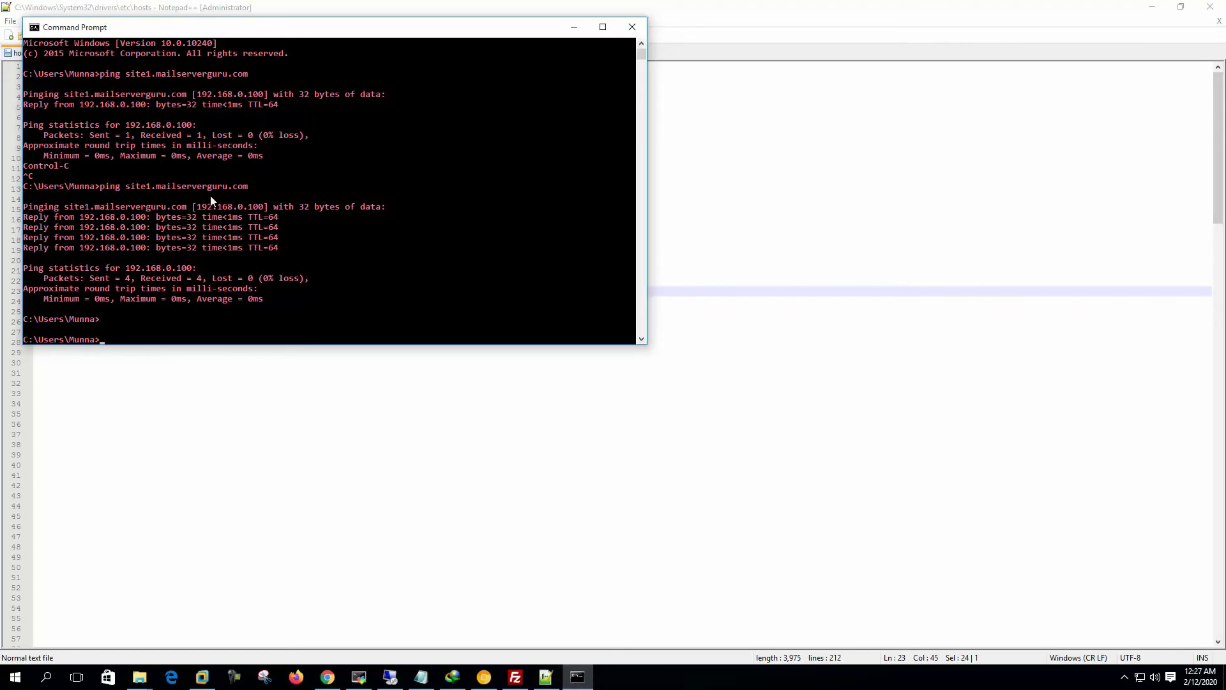
{"action": "left_click_drag", "start_coordinate": [126, 188], "coordinate": [248, 188]}
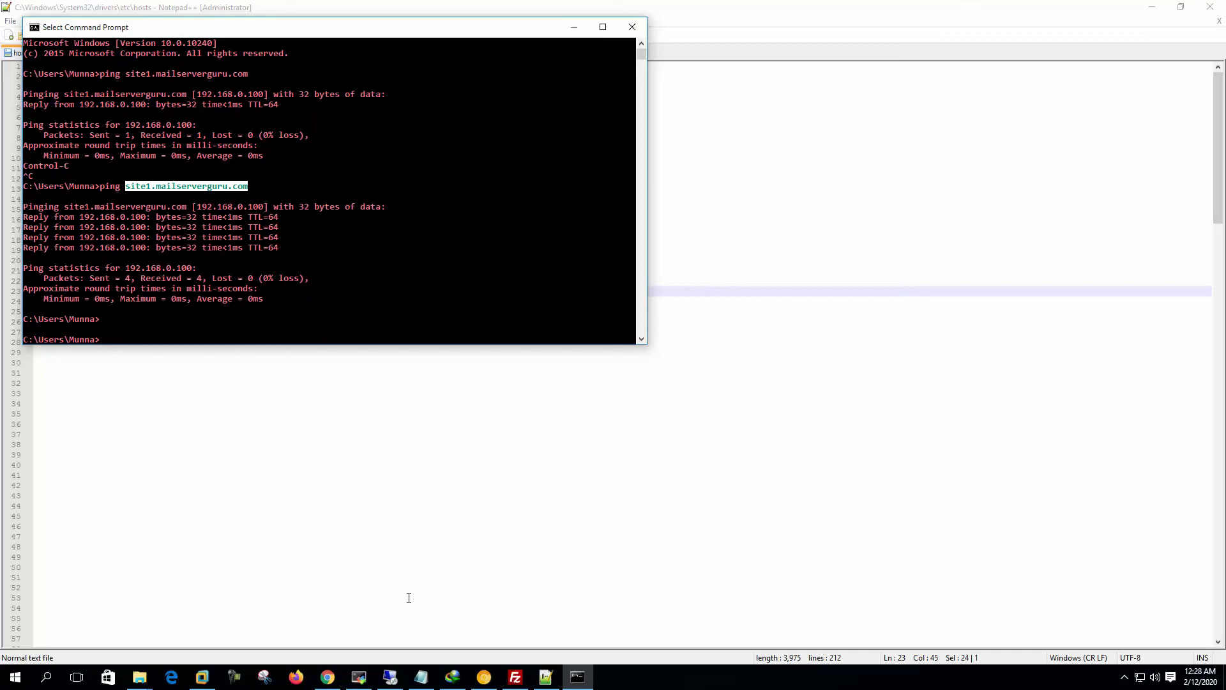
{"action": "left_click", "coordinate": [484, 677]}
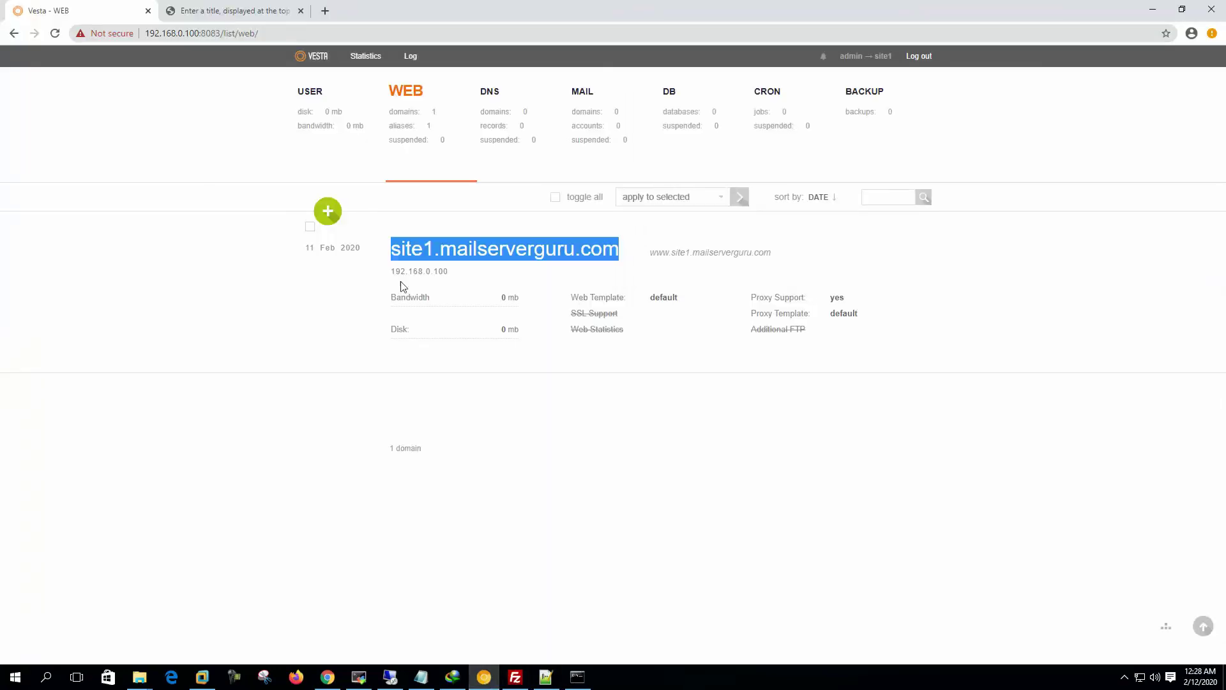
{"action": "left_click", "coordinate": [183, 6]}
{"action": "key", "text": "ctrl+l"}
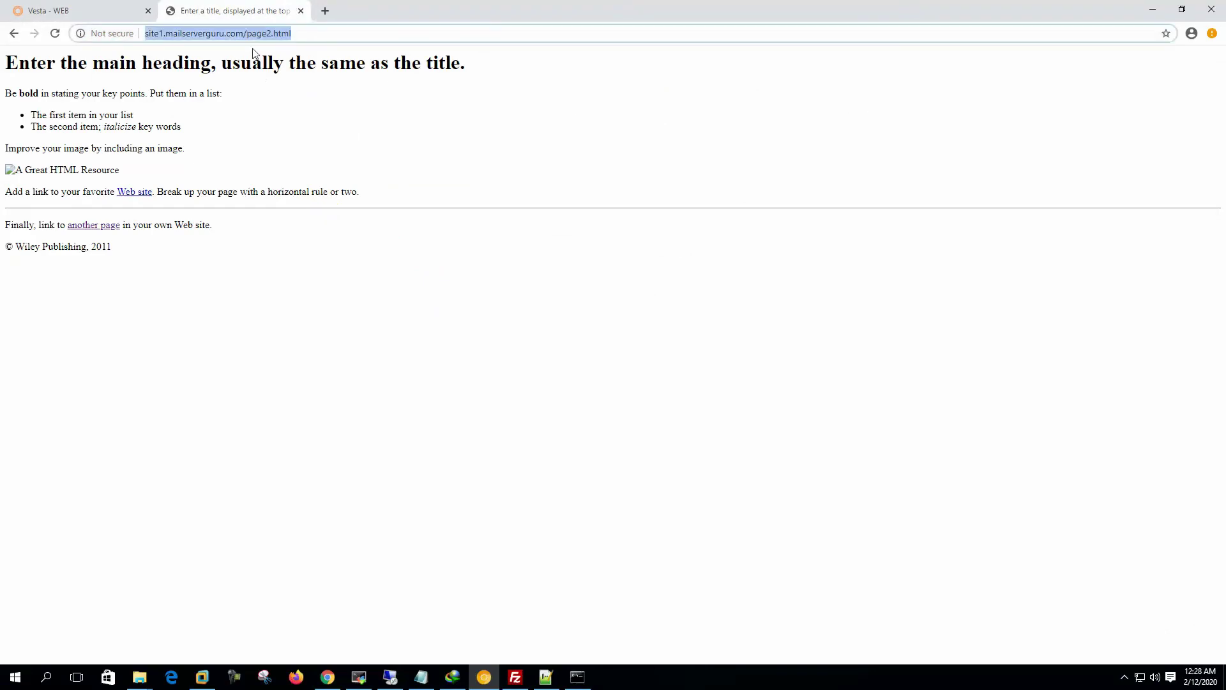
{"action": "left_click", "coordinate": [248, 34]}
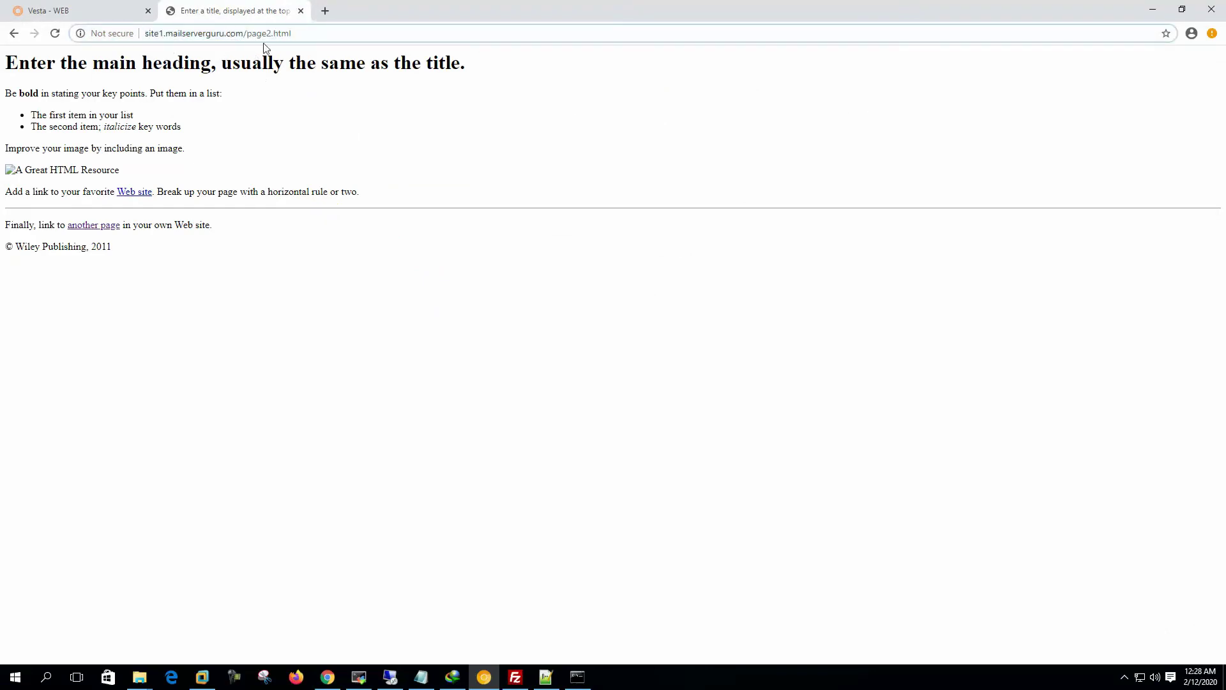
{"action": "left_click", "coordinate": [308, 36]}
{"action": "key", "text": "ctrl+shift+Tab"}
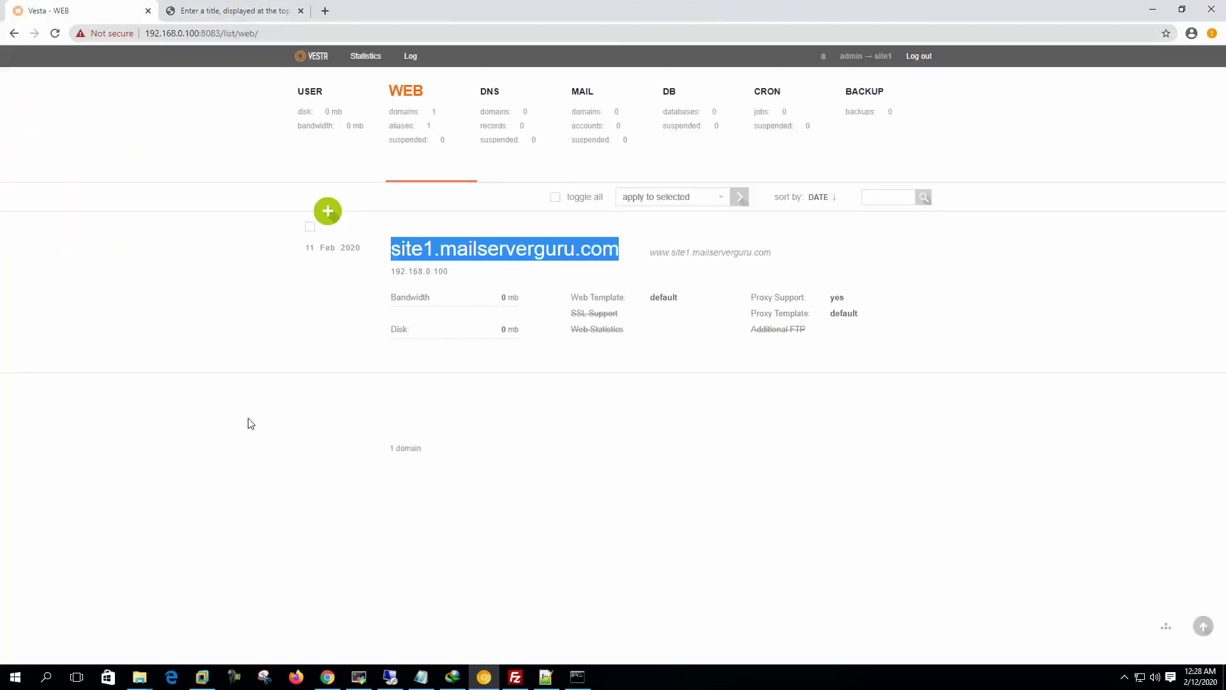